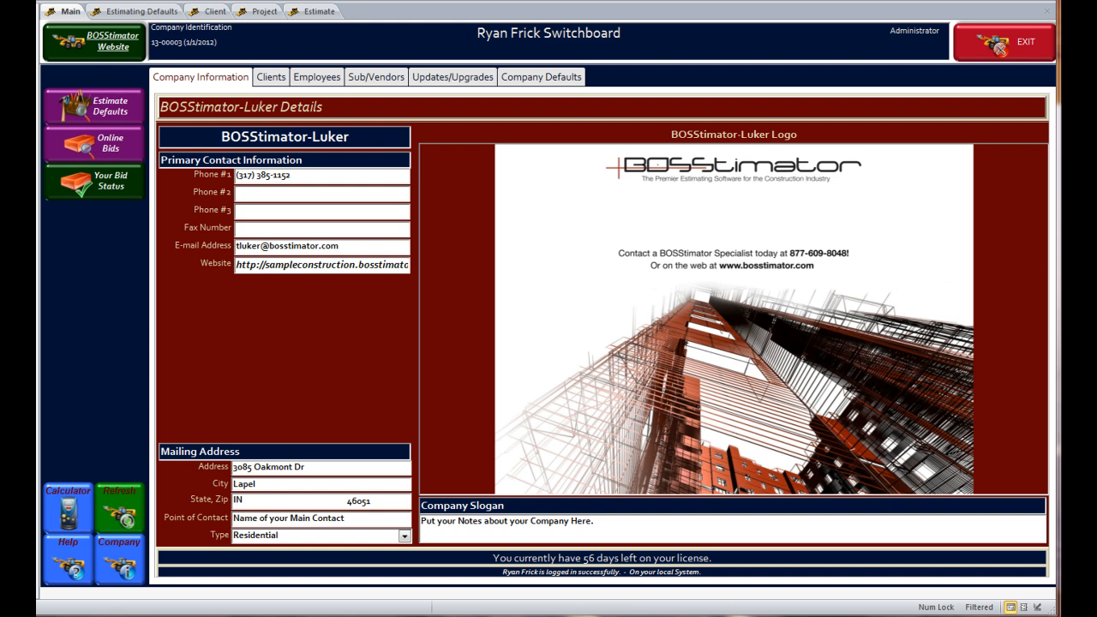
Show the Copy of Cox Construction (2013) Main Estimate task grid and browse cells from the 375 sf Backfill and Compact row.
{"action": "left_click", "coordinate": [319, 11]}
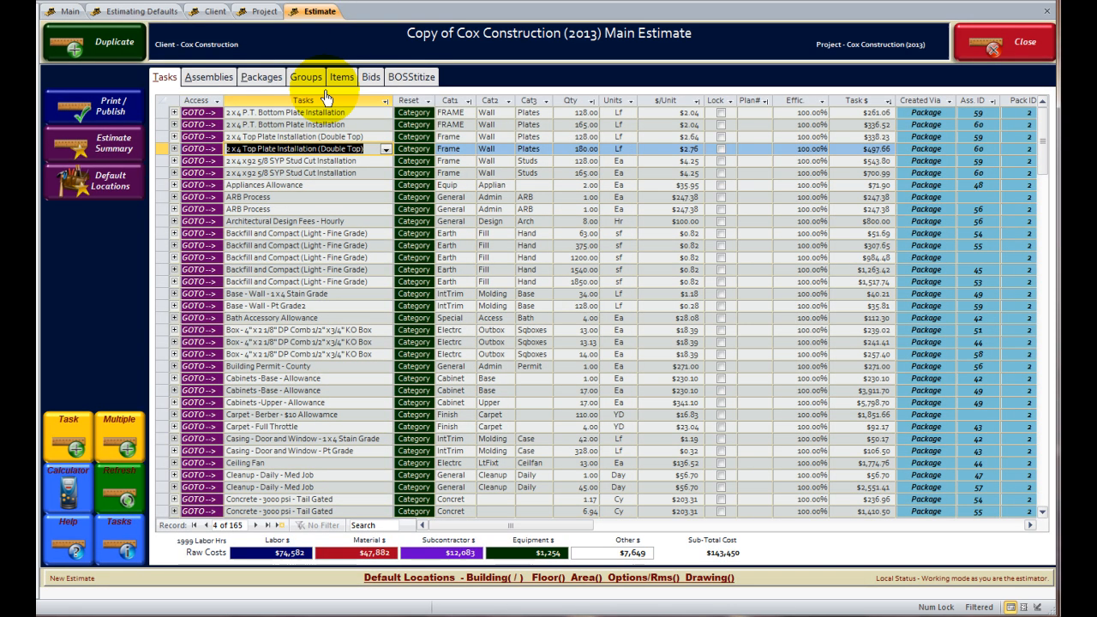
{"action": "left_click", "coordinate": [563, 251]}
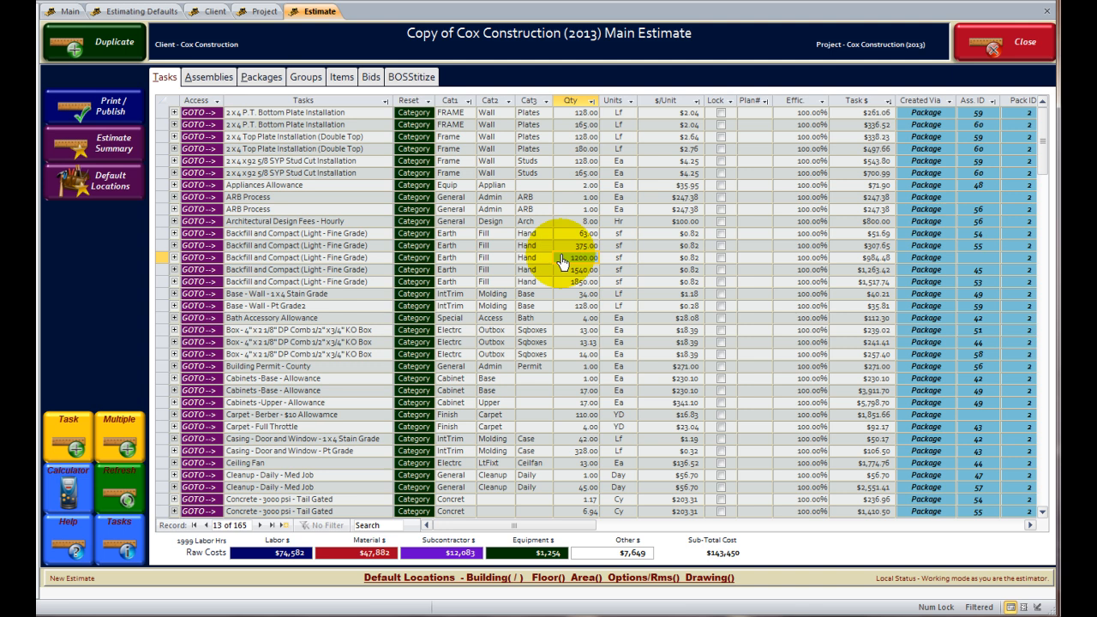
{"action": "key", "text": "Up"}
{"action": "key", "text": "Left"}
{"action": "key", "text": "Down"}
{"action": "key", "text": "Right"}
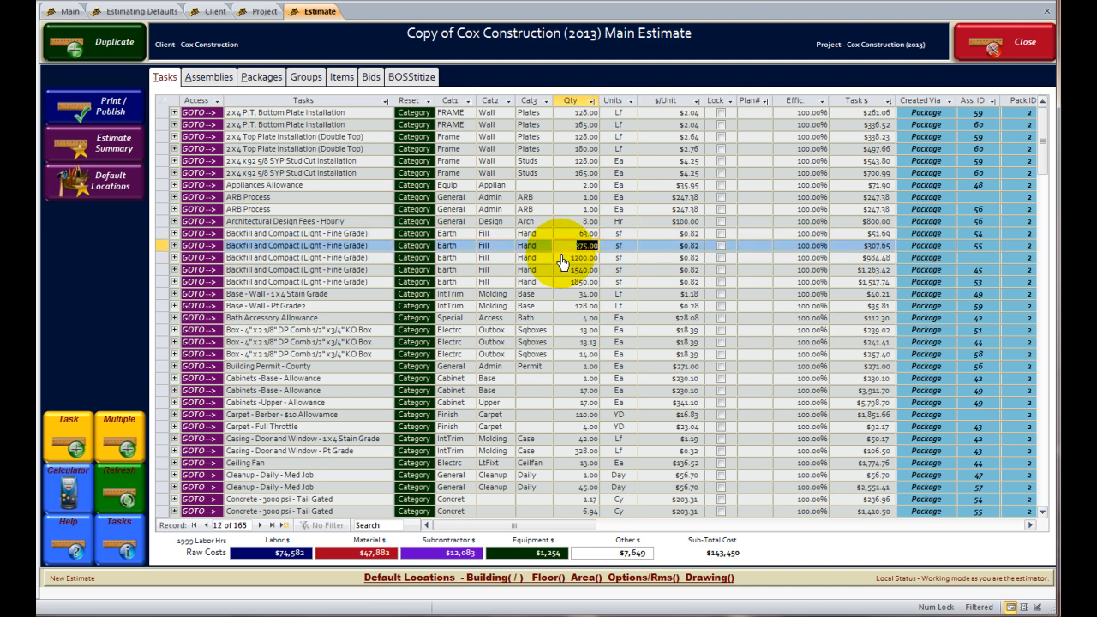
{"action": "key", "text": "Right"}
{"action": "key", "text": "Up"}
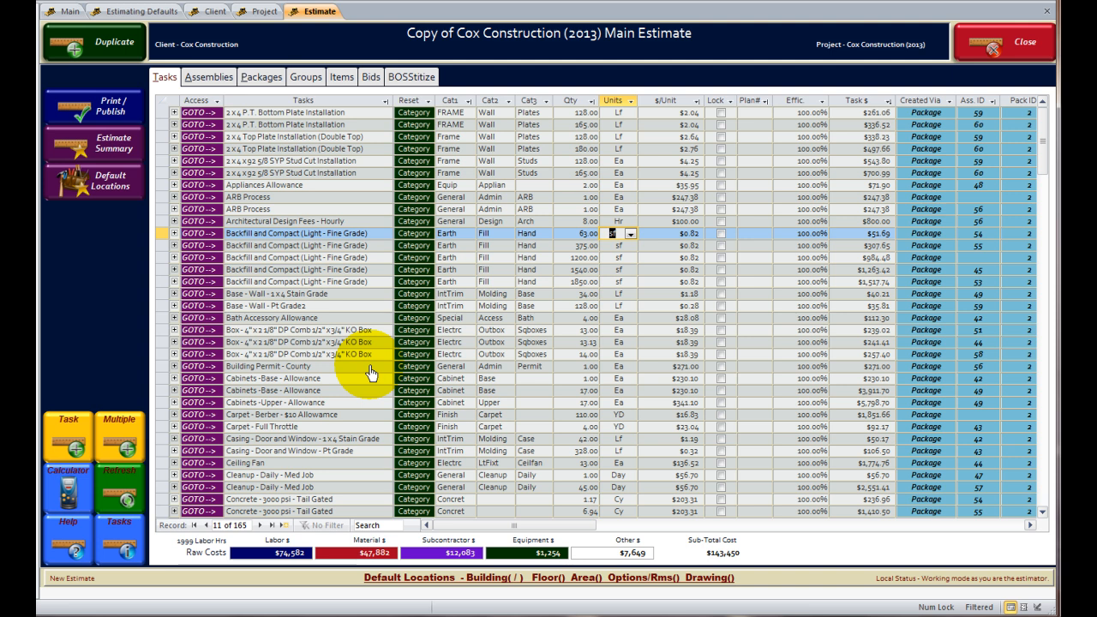
{"action": "key", "text": "Up"}
{"action": "key", "text": "shift+Tab"}
{"action": "key", "text": "shift+Tab"}
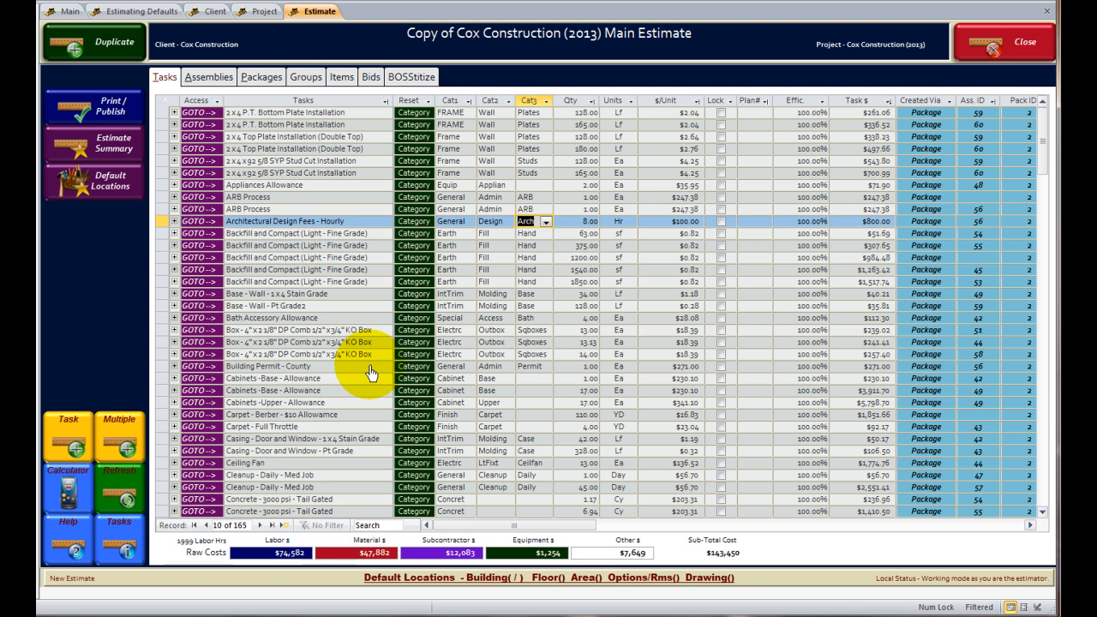
{"action": "key", "text": "Left"}
{"action": "key", "text": "Up"}
{"action": "key", "text": "Down"}
{"action": "key", "text": "Right"}
{"action": "key", "text": "Up"}
{"action": "key", "text": "Up"}
{"action": "key", "text": "Left"}
{"action": "key", "text": "Left"}
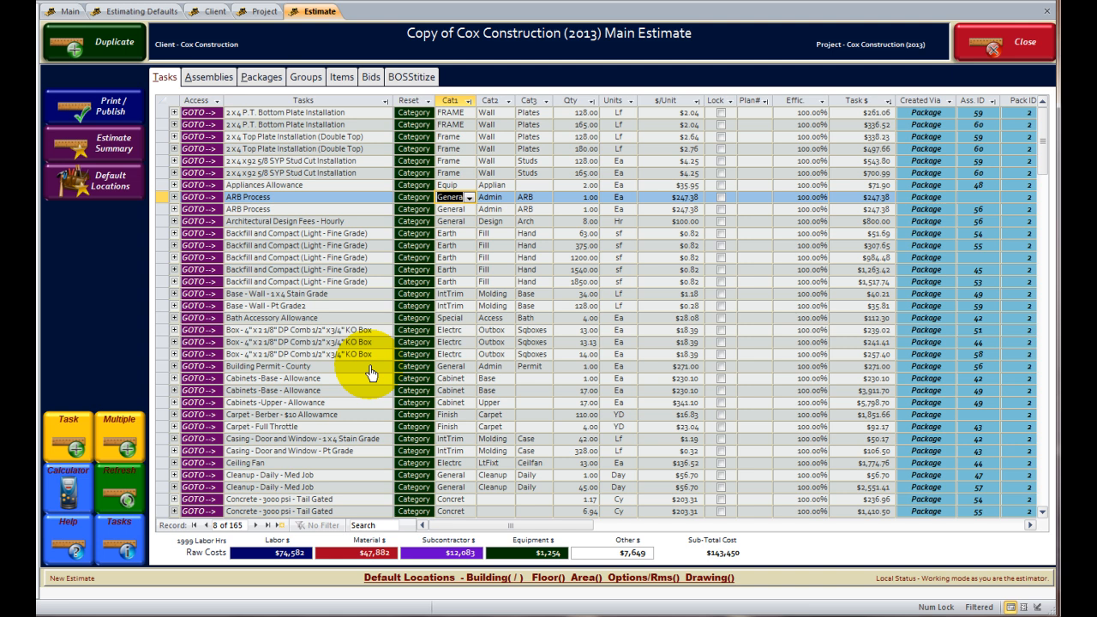
{"action": "key", "text": "Right"}
{"action": "key", "text": "Right"}
{"action": "key", "text": "Right"}
{"action": "key", "text": "Right"}
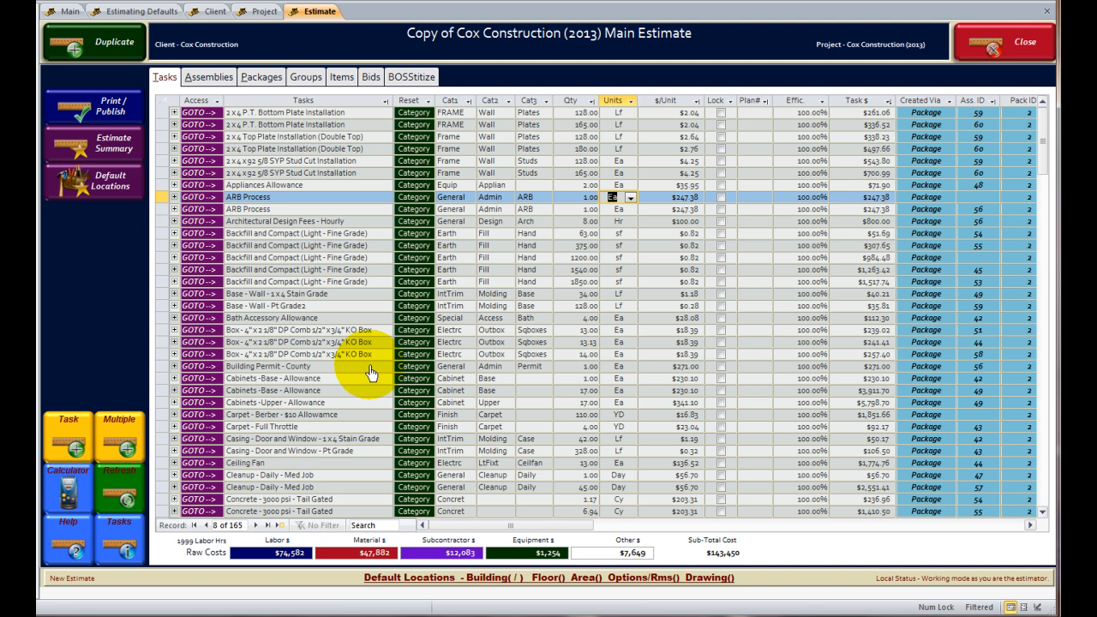
{"action": "key", "text": "Right"}
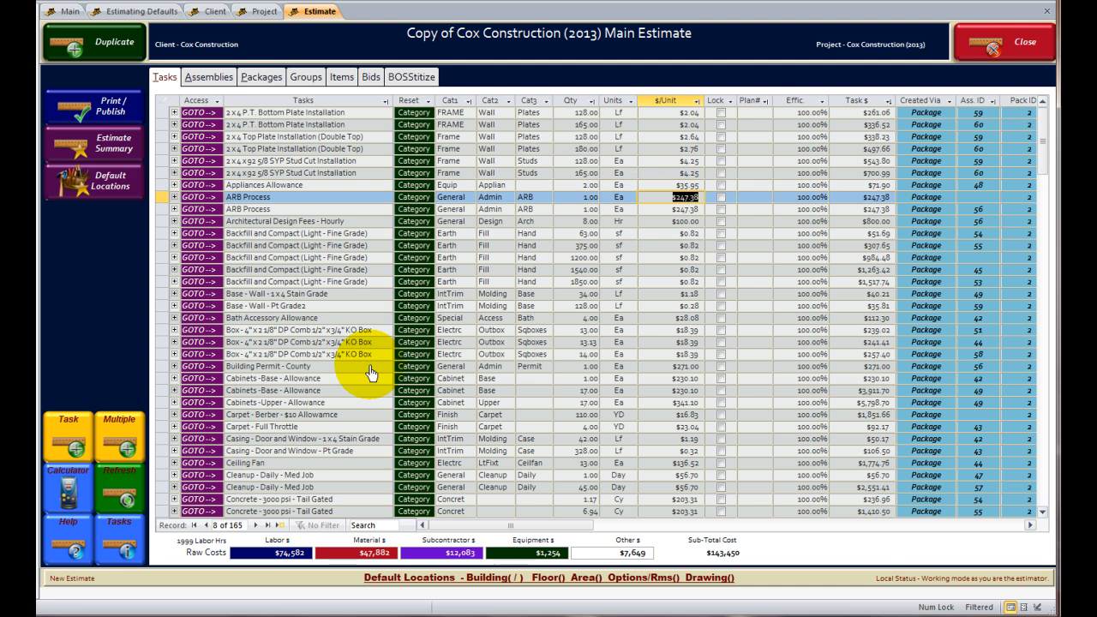
{"action": "key", "text": "Left"}
{"action": "key", "text": "Left"}
{"action": "key", "text": "Left"}
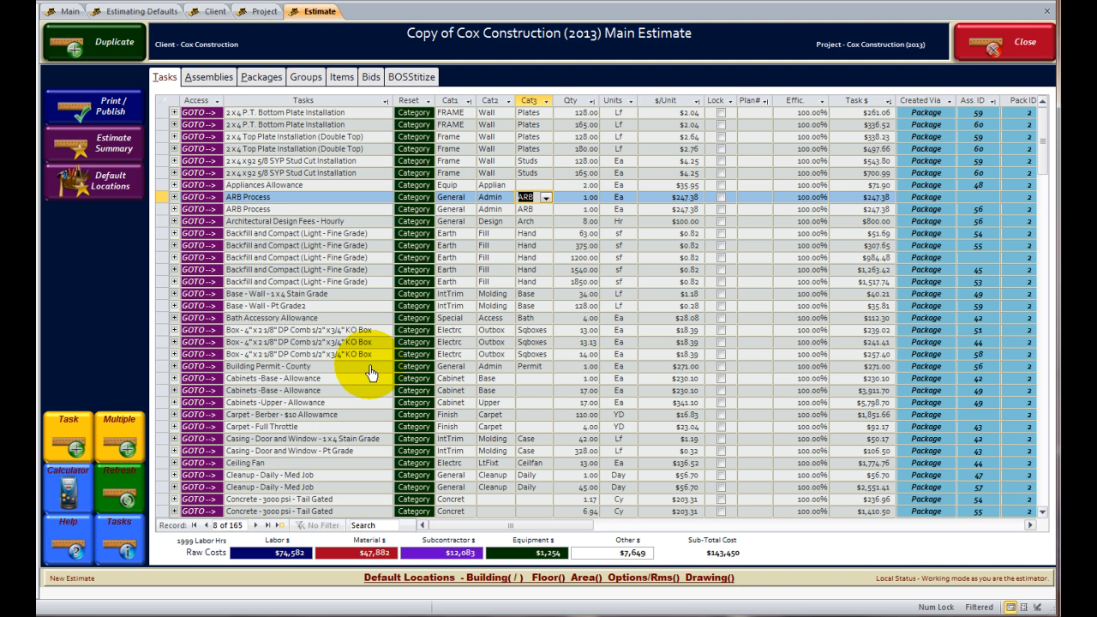
{"action": "left_click", "coordinate": [544, 220]}
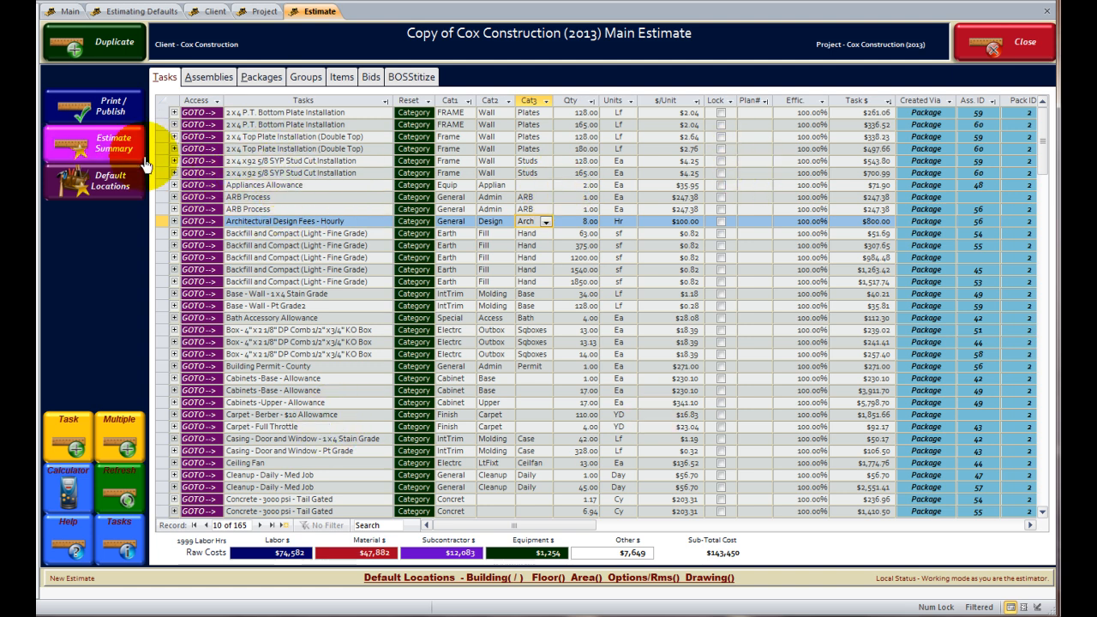
Expand, then collapse, the stud cut and top plate tasks' line items.
{"action": "left_click", "coordinate": [174, 174]}
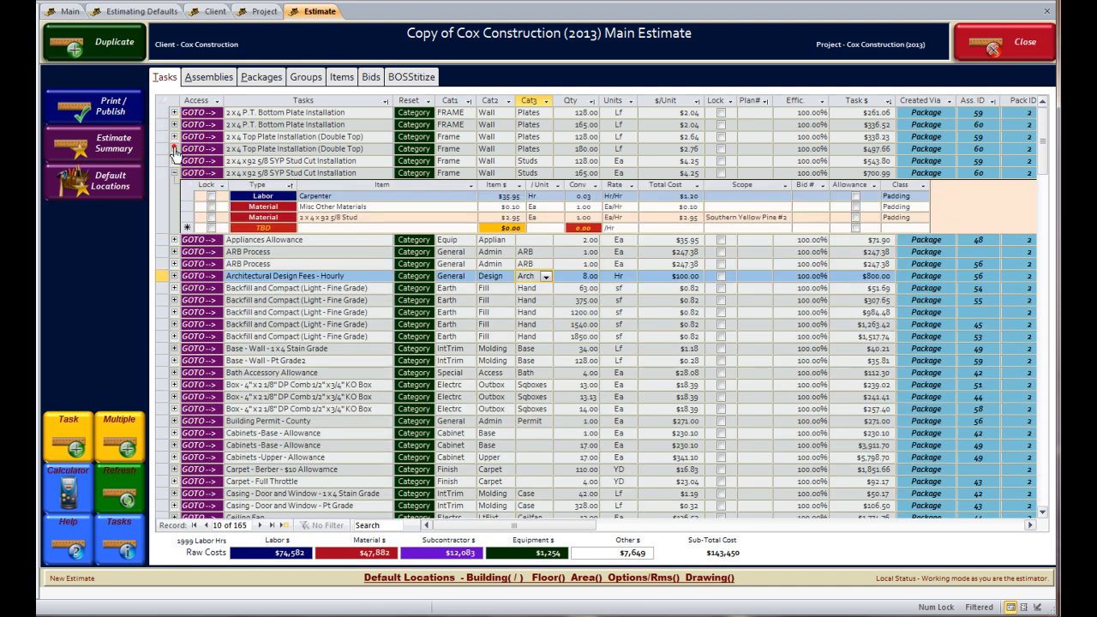
{"action": "left_click", "coordinate": [174, 148]}
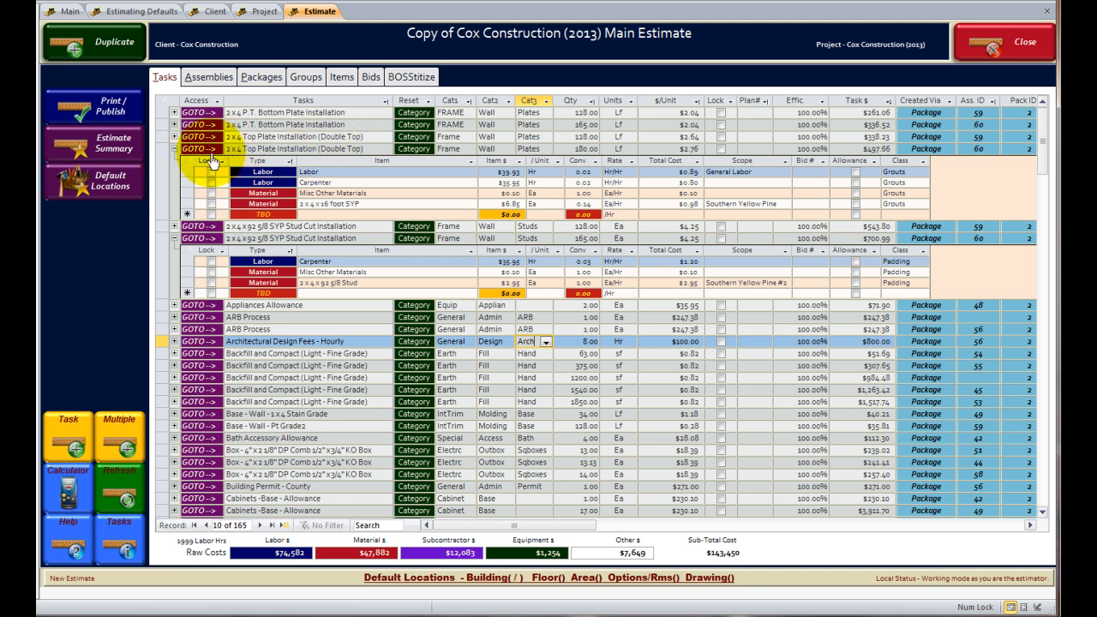
{"action": "left_click", "coordinate": [174, 148]}
{"action": "left_click", "coordinate": [175, 173]}
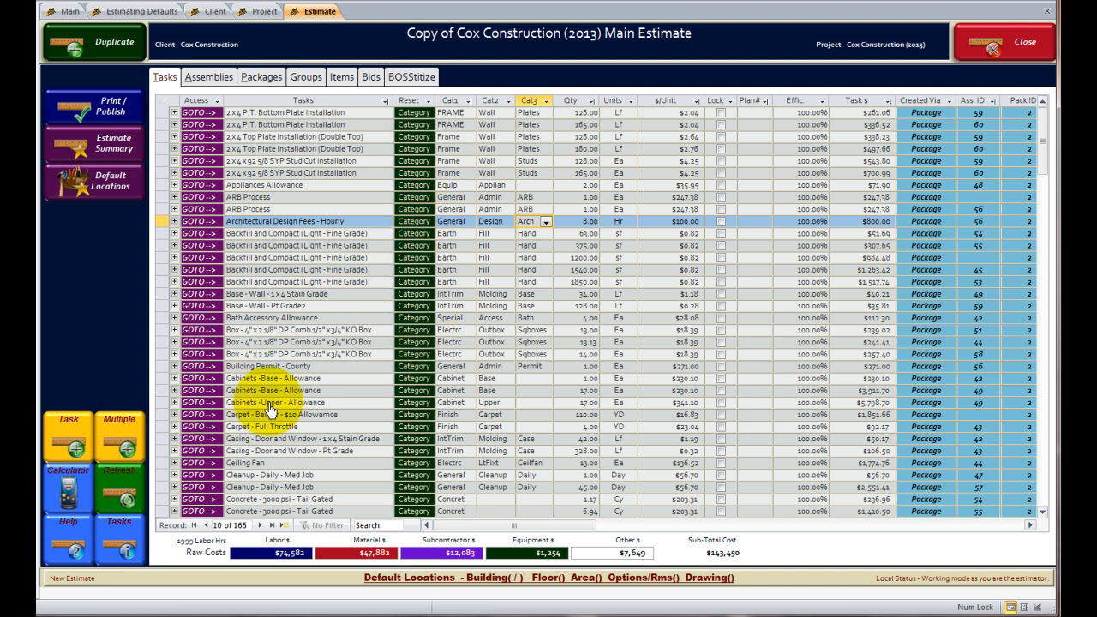
Scroll down, briefly check the Architectural Design Fees items, then expand the 128-quantity stud cut task.
{"action": "scroll", "coordinate": [272, 403], "scroll_direction": "down", "scroll_amount": 3}
{"action": "scroll", "coordinate": [273, 403], "scroll_direction": "down", "scroll_amount": 2}
{"action": "left_click_drag", "start_coordinate": [1039, 165], "coordinate": [1041, 123]}
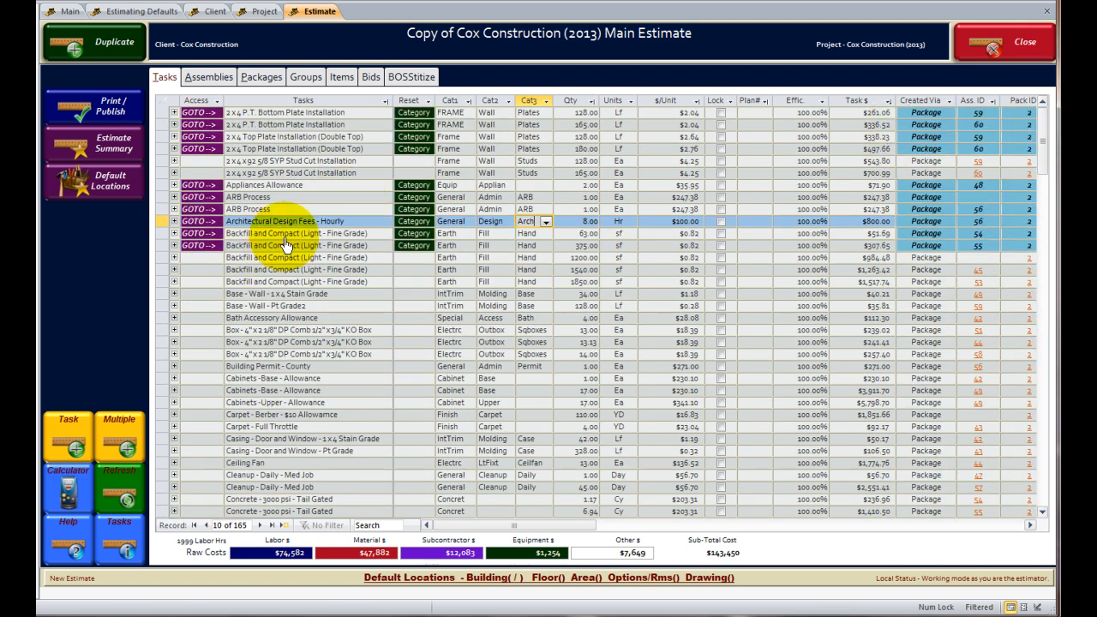
{"action": "left_click", "coordinate": [174, 221]}
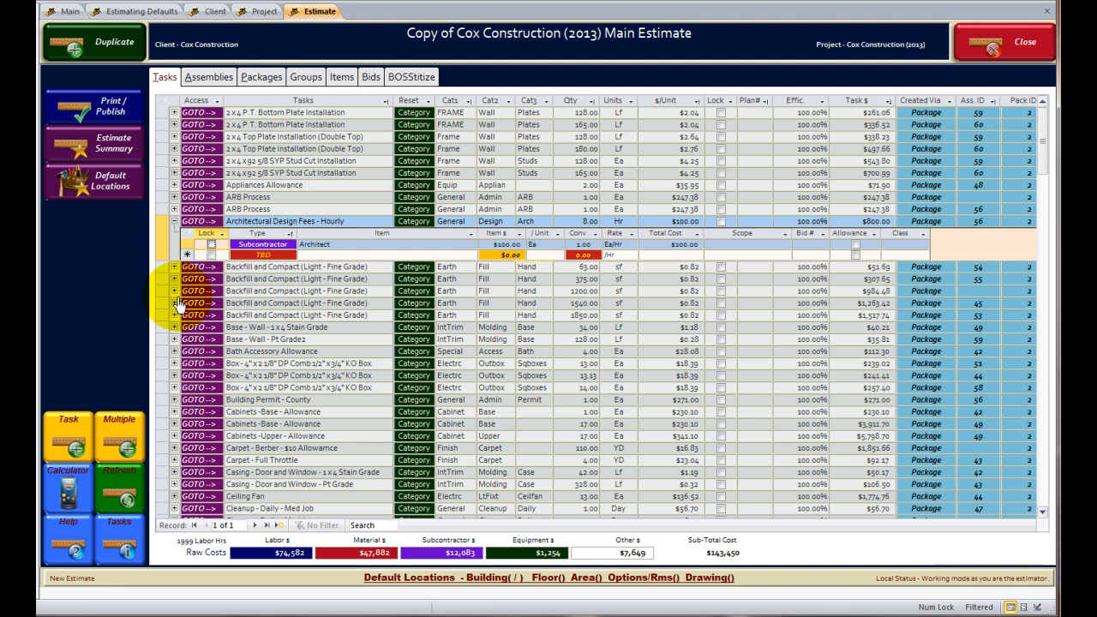
{"action": "left_click", "coordinate": [174, 221]}
{"action": "left_click", "coordinate": [174, 162]}
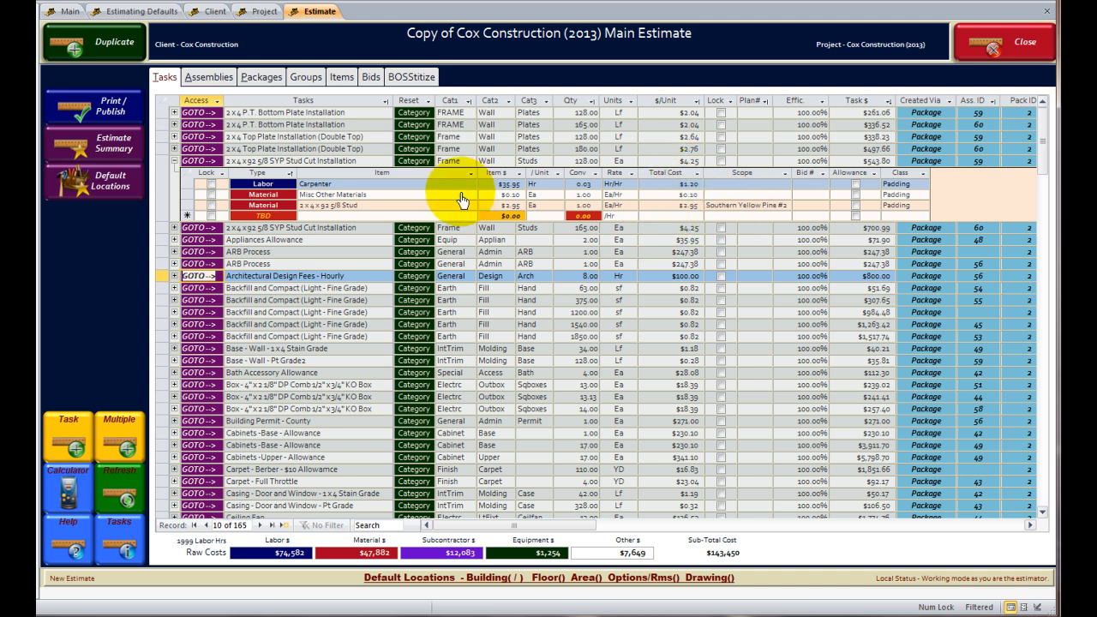
Change the 2x4x92 5/8 Stud material's item price from $2.95 to $3.25.
{"action": "left_click", "coordinate": [398, 205]}
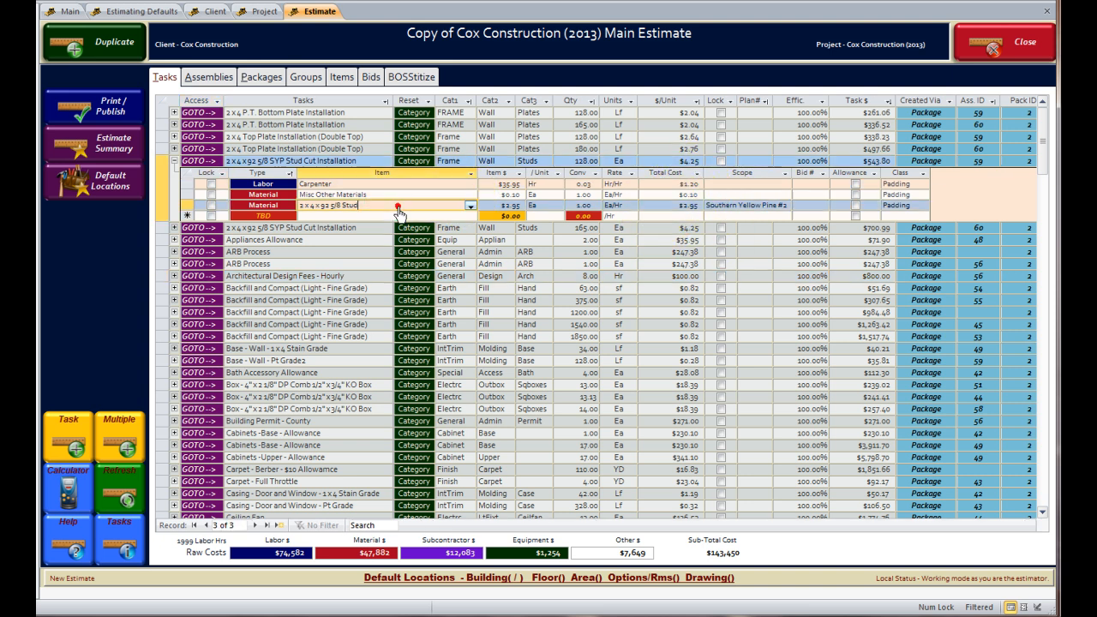
{"action": "left_click", "coordinate": [495, 207]}
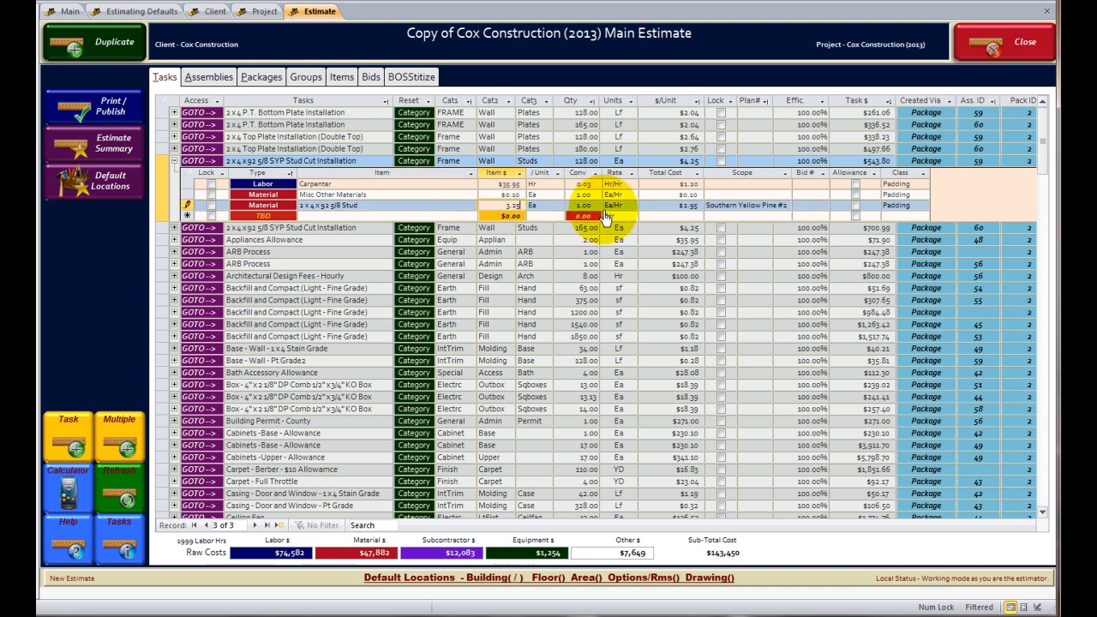
{"action": "key", "text": "Return"}
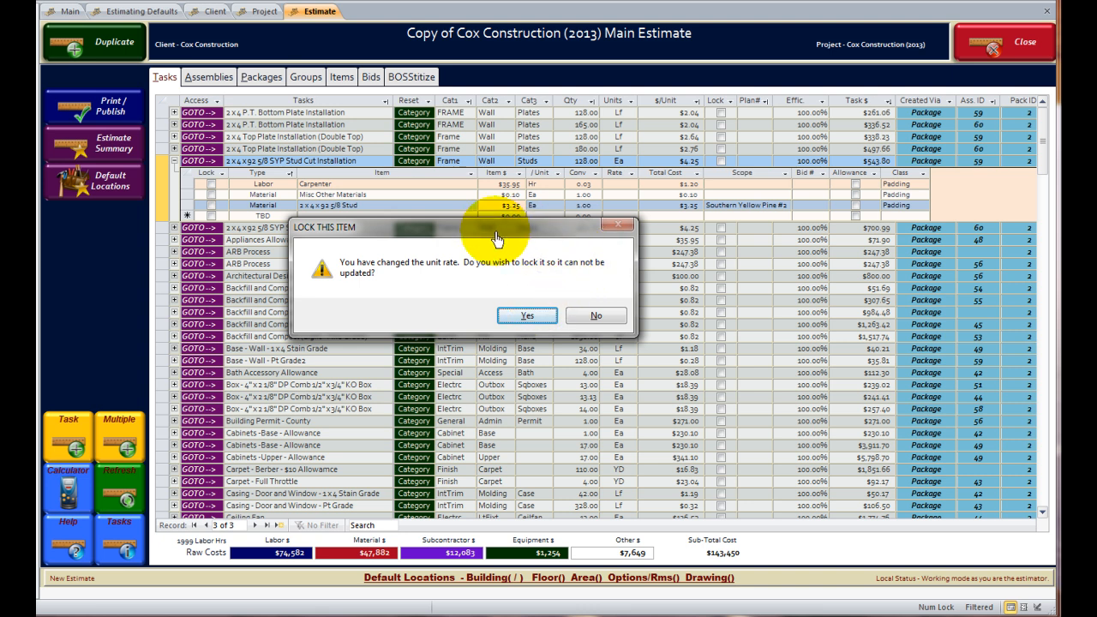
Confirm locking the 2x4x92 5/8 Stud material at its new $3.25 price.
{"action": "left_click_drag", "start_coordinate": [495, 230], "coordinate": [488, 252]}
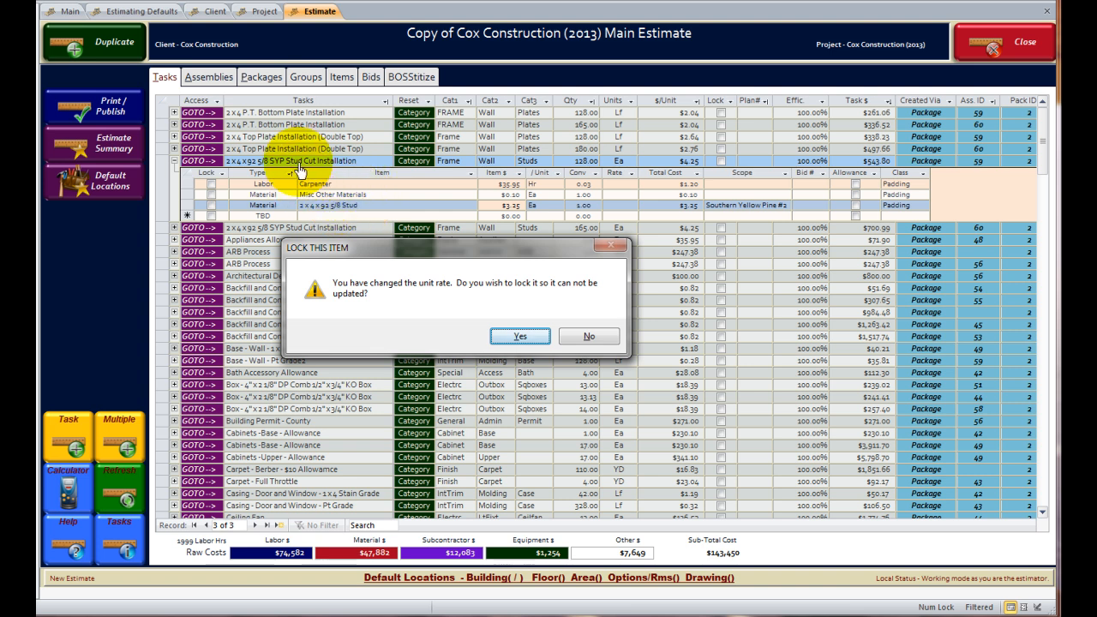
{"action": "left_click", "coordinate": [520, 337]}
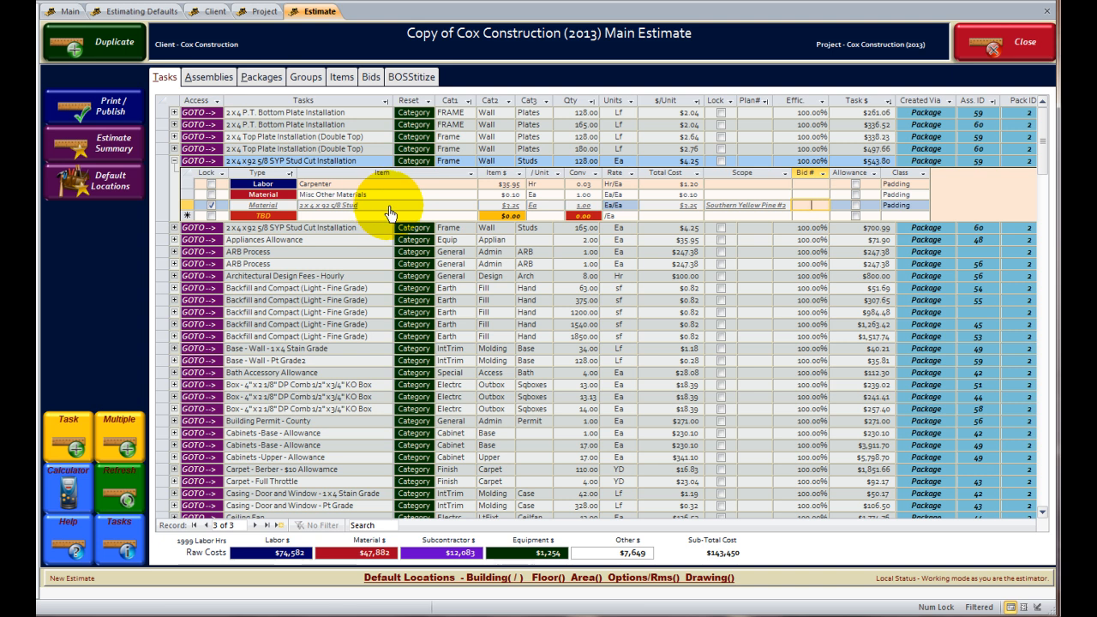
Clear the locks on the stud cut task and its stud material, leaving it at $4.55 per unit.
{"action": "left_click", "coordinate": [211, 206]}
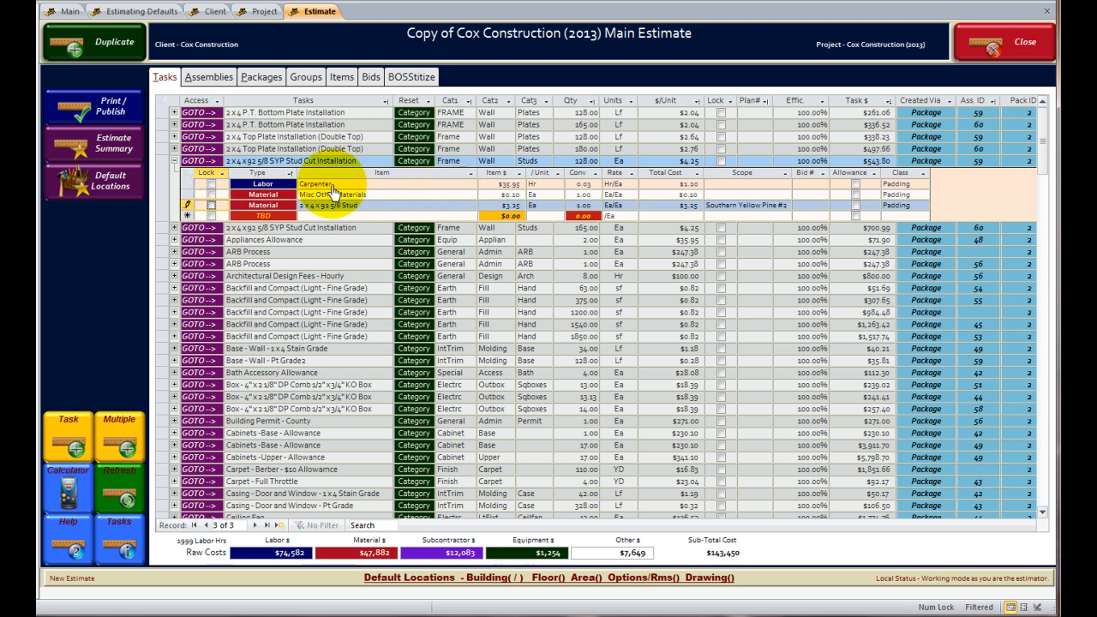
{"action": "left_click", "coordinate": [721, 160]}
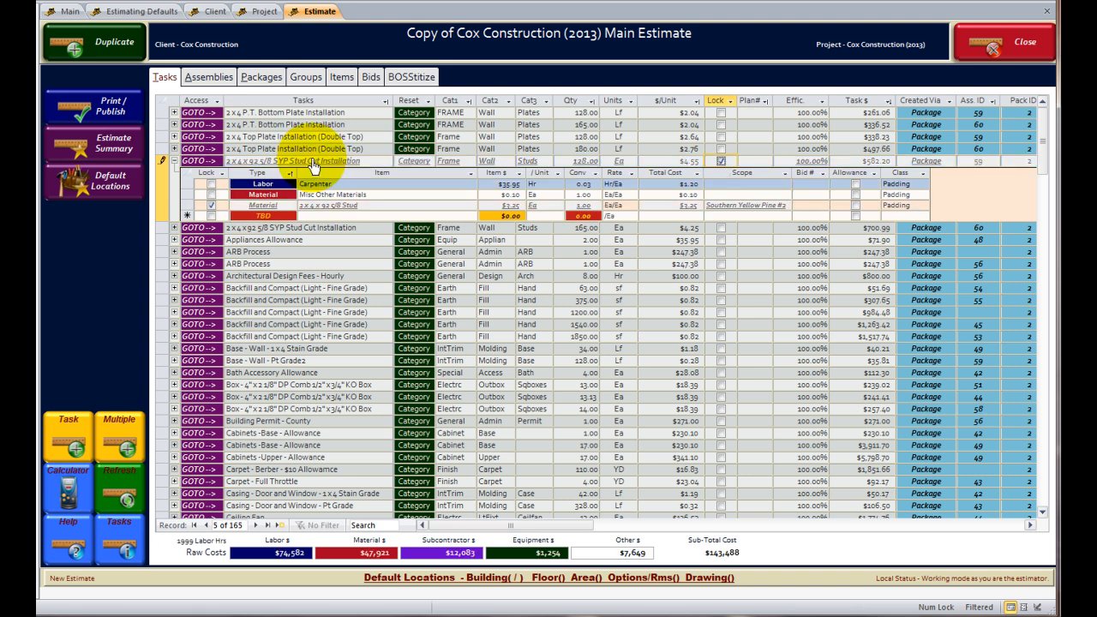
{"action": "left_click", "coordinate": [721, 162]}
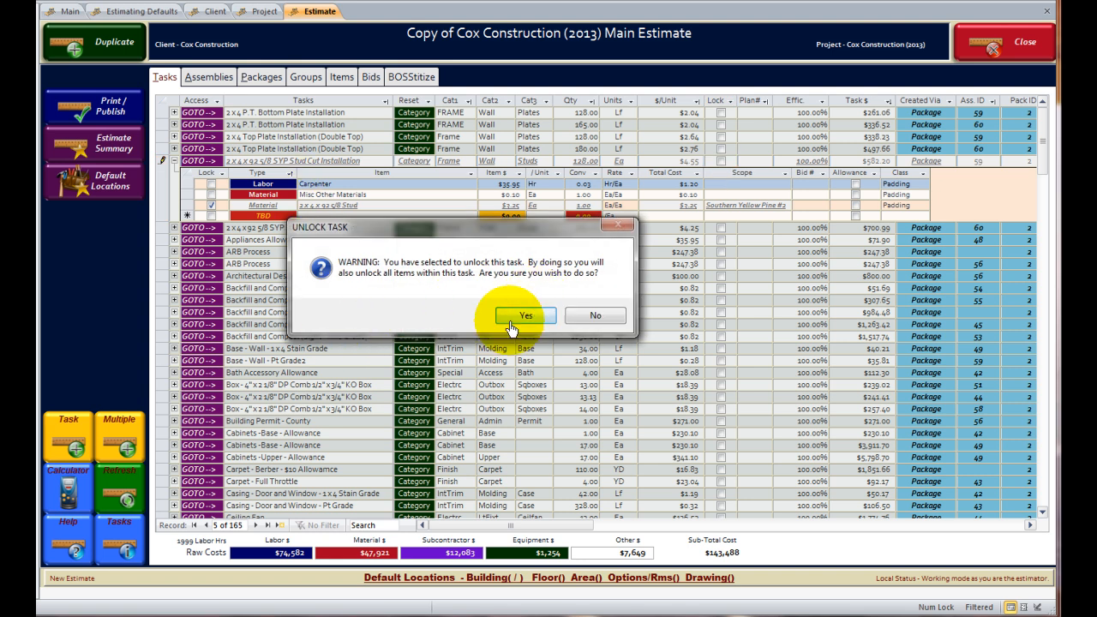
{"action": "left_click", "coordinate": [522, 317]}
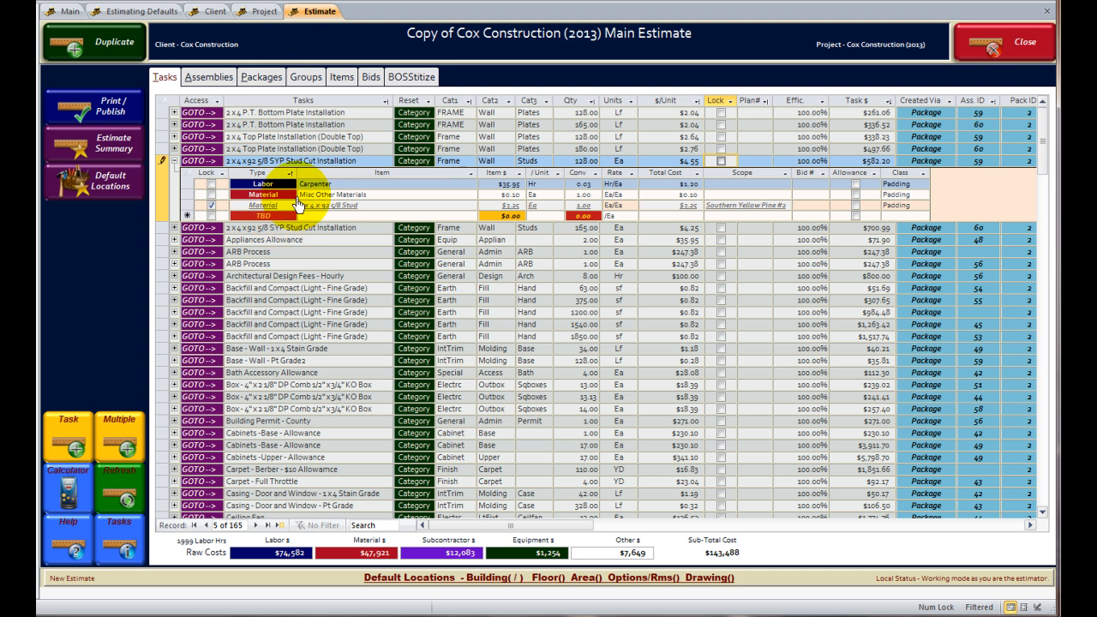
{"action": "left_click", "coordinate": [212, 205]}
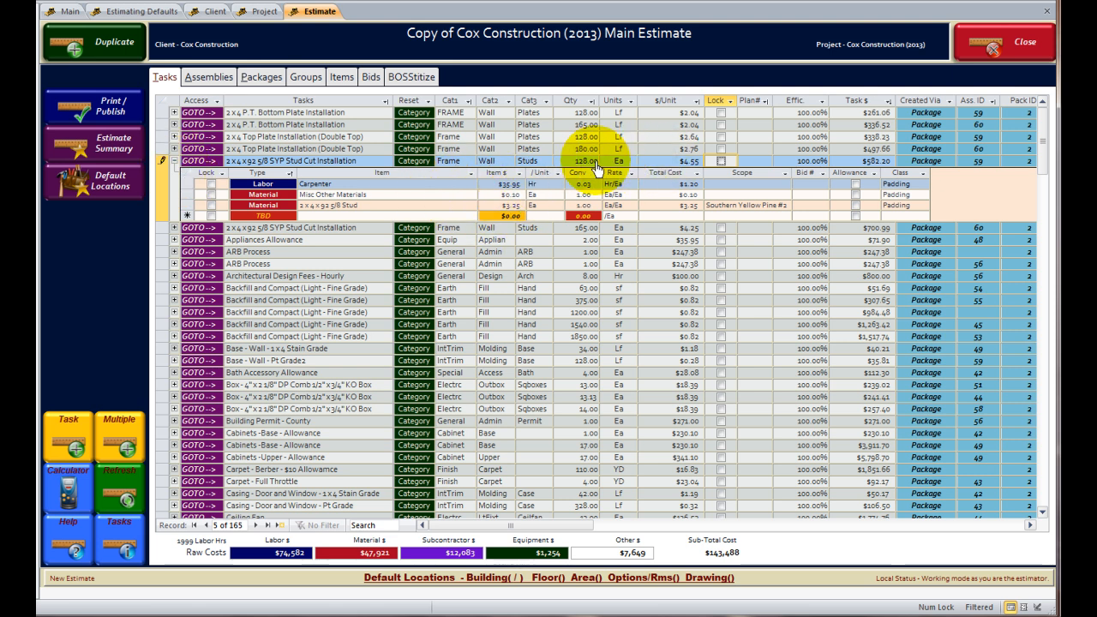
Change the stud cut task quantity to 140 and view the $143,542 Estimate Summary.
{"action": "left_click", "coordinate": [576, 162]}
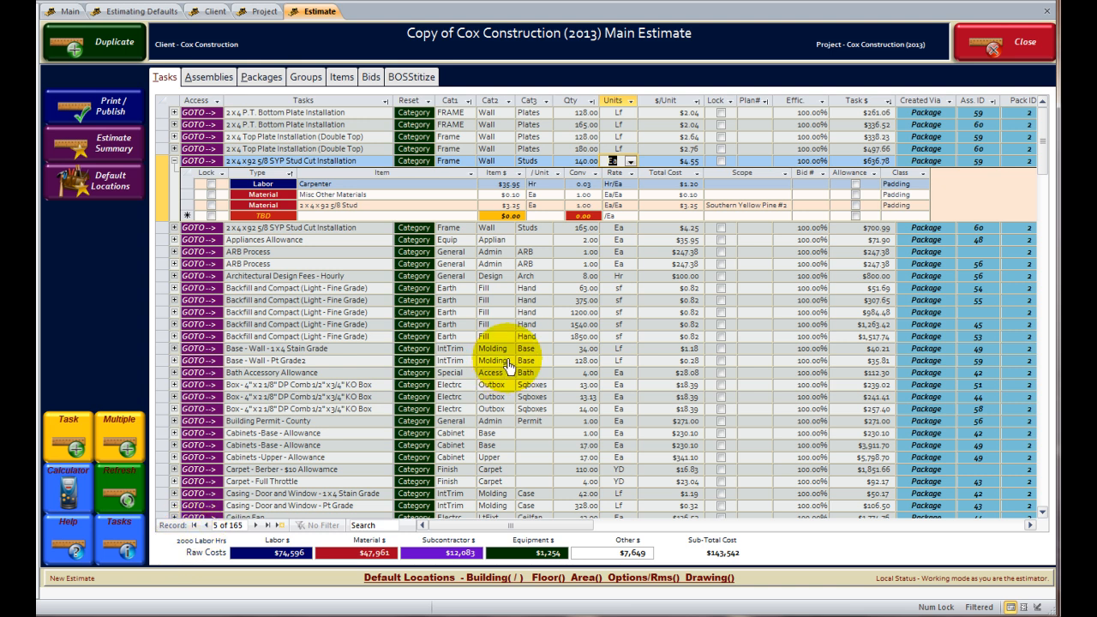
{"action": "left_click", "coordinate": [107, 147]}
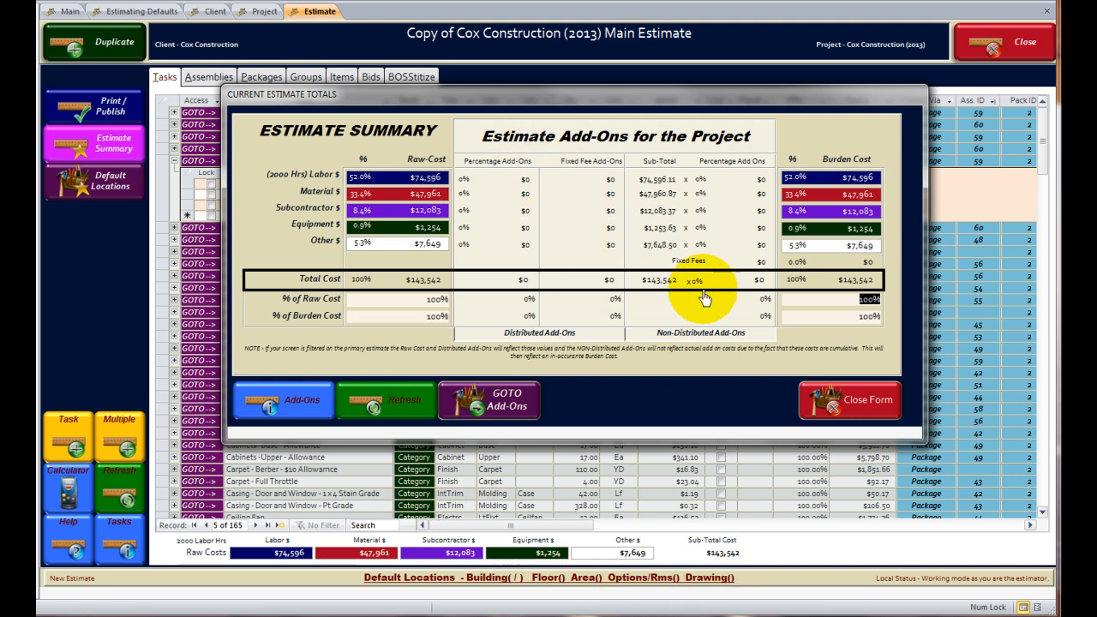
Close the Estimate Summary to return to the task grid.
{"action": "left_click", "coordinate": [854, 402]}
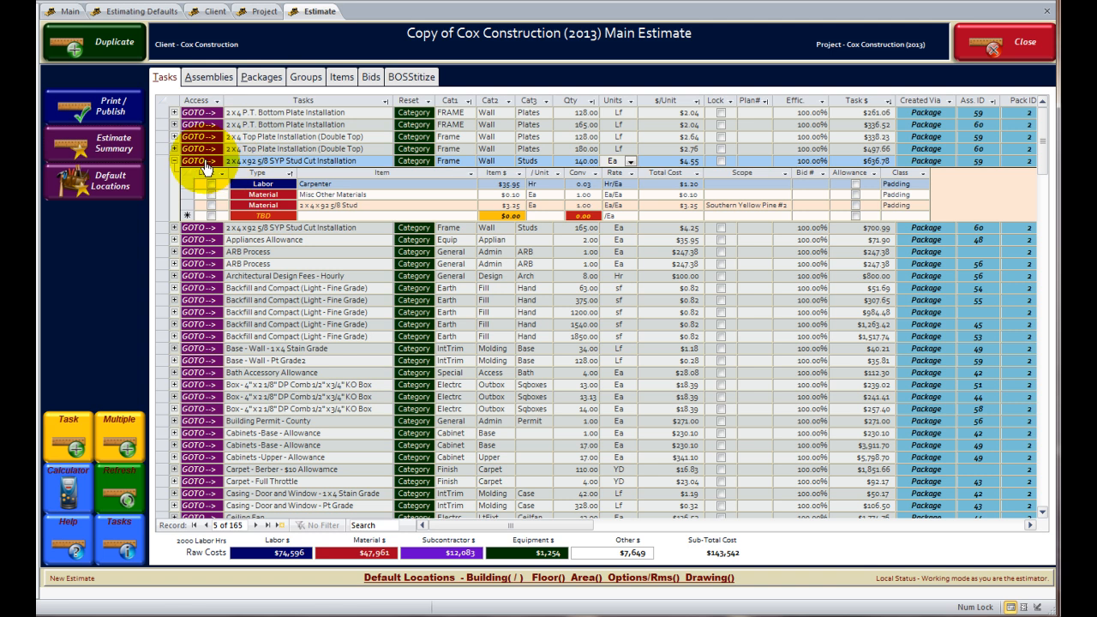
Collapse the 140 Ea 2x4x92 5/8 SYP Stud Cut Installation task's item breakdown.
{"action": "left_click", "coordinate": [175, 161]}
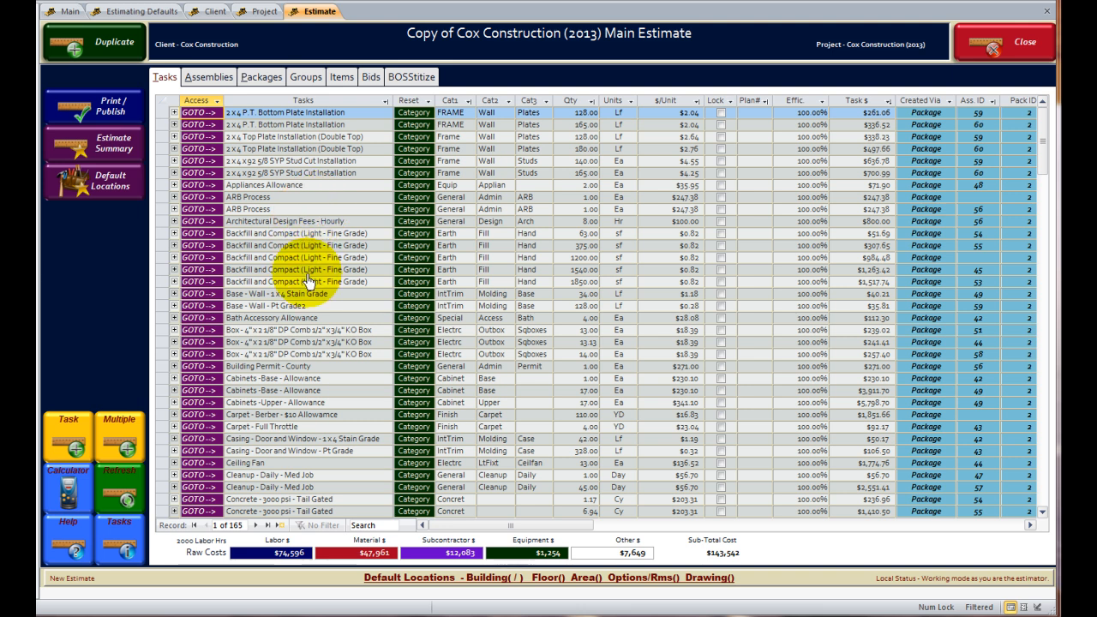
Unlock and remove the Galaxy Class Home - SOG package, then check the Assemblies and Tasks tabs.
{"action": "left_click", "coordinate": [266, 77]}
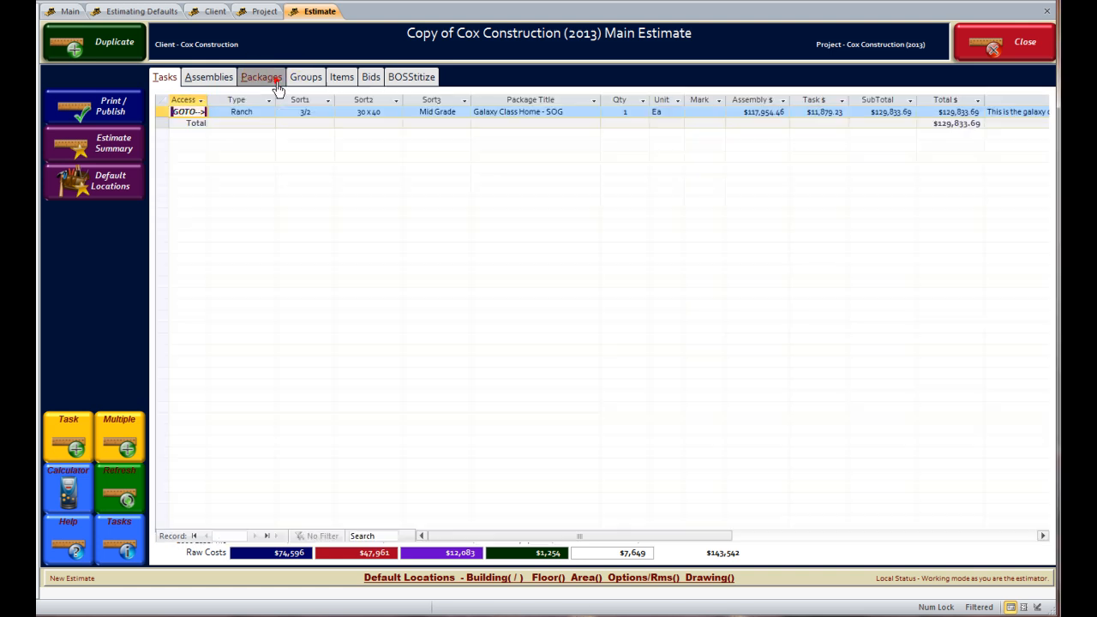
{"action": "left_click", "coordinate": [189, 113]}
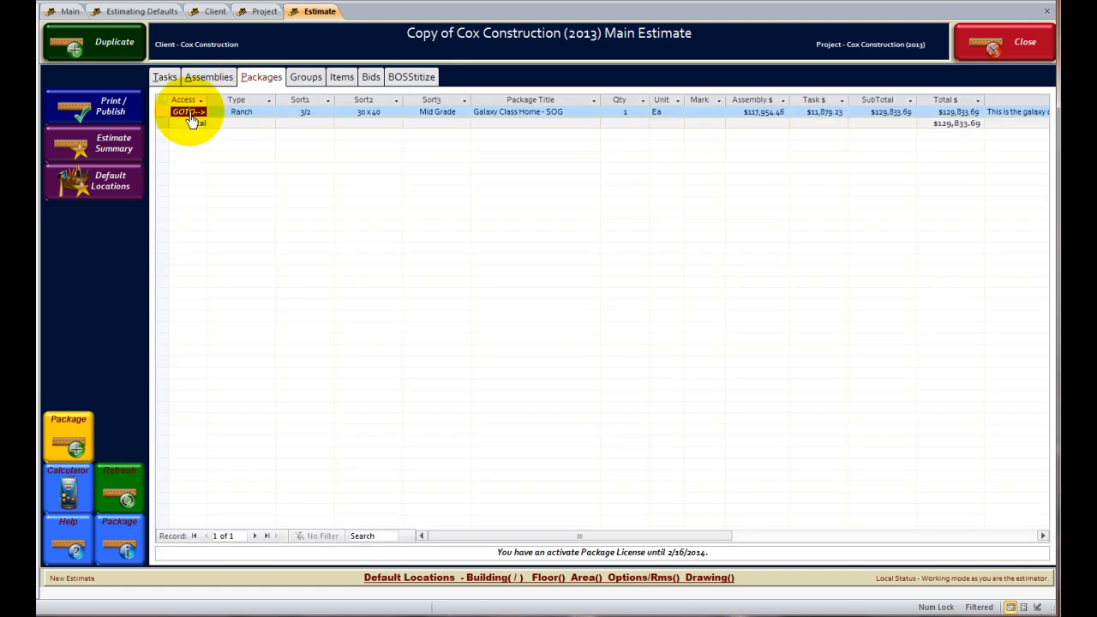
{"action": "left_click", "coordinate": [98, 126]}
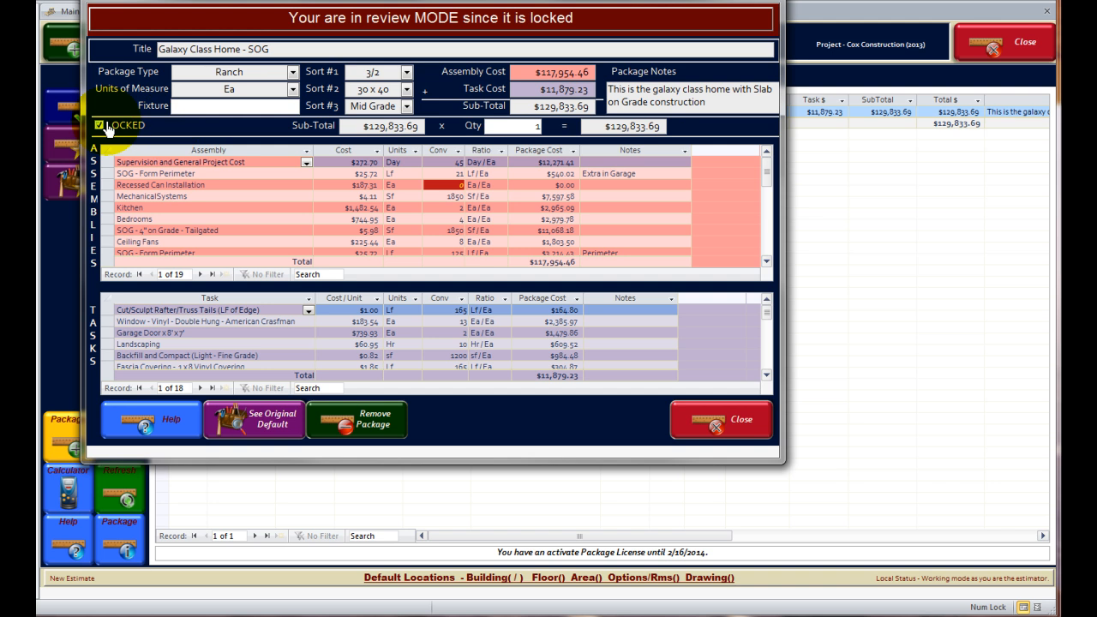
{"action": "left_click", "coordinate": [356, 415]}
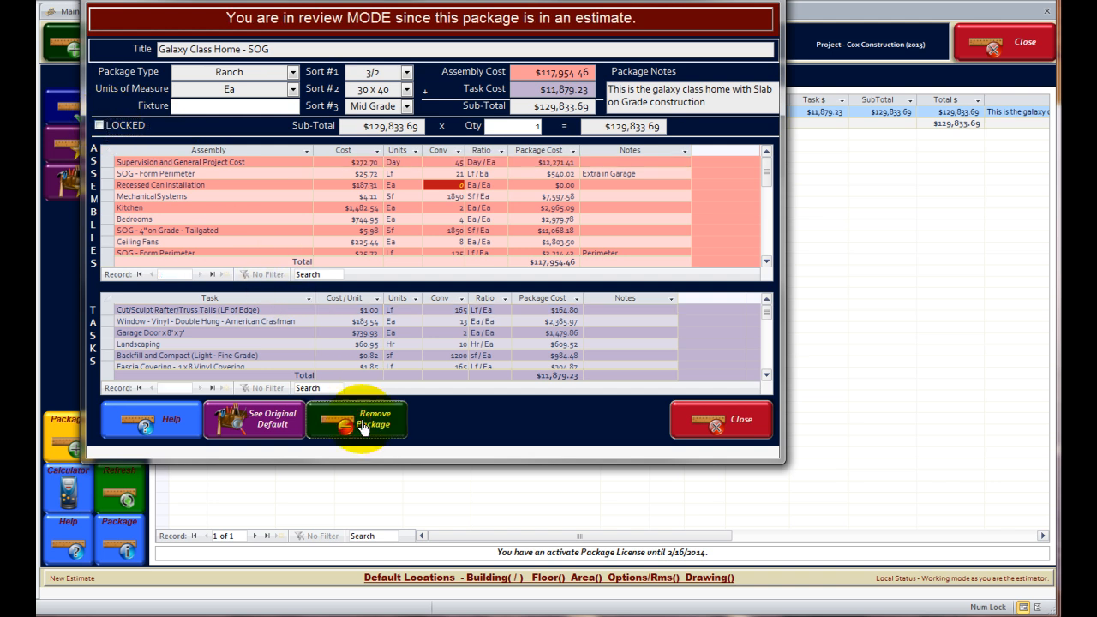
{"action": "left_click", "coordinate": [407, 294]}
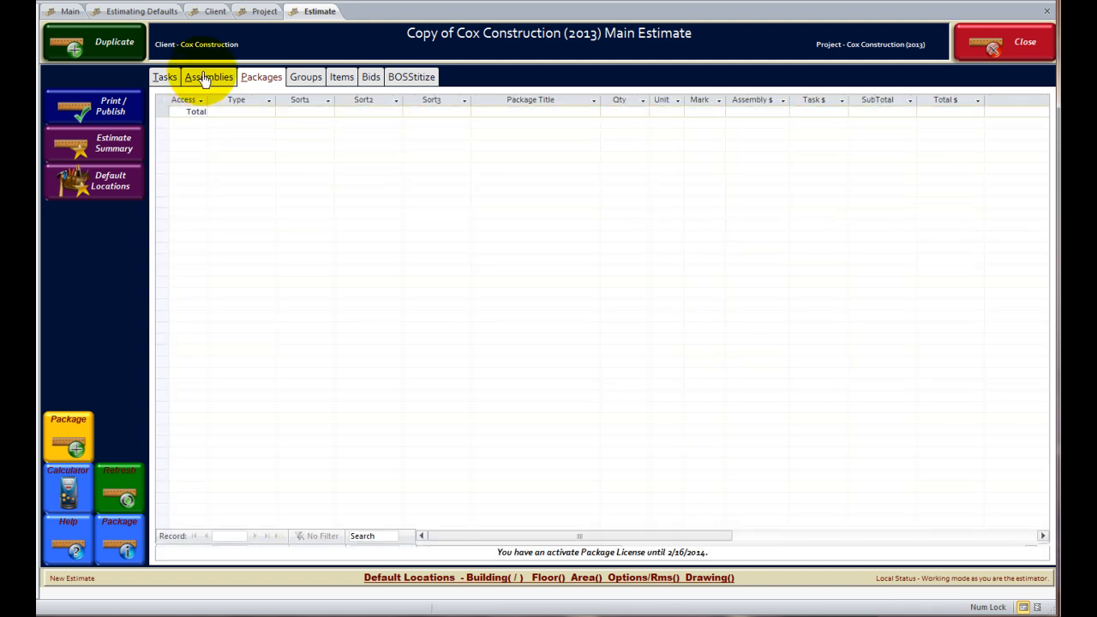
{"action": "left_click", "coordinate": [204, 79]}
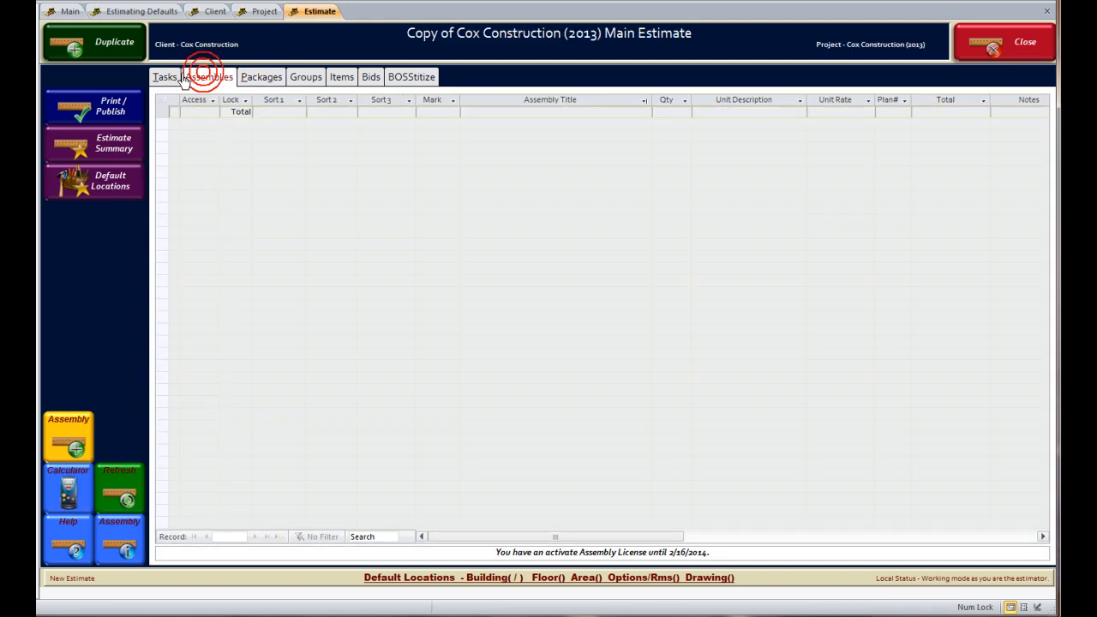
{"action": "left_click", "coordinate": [169, 78]}
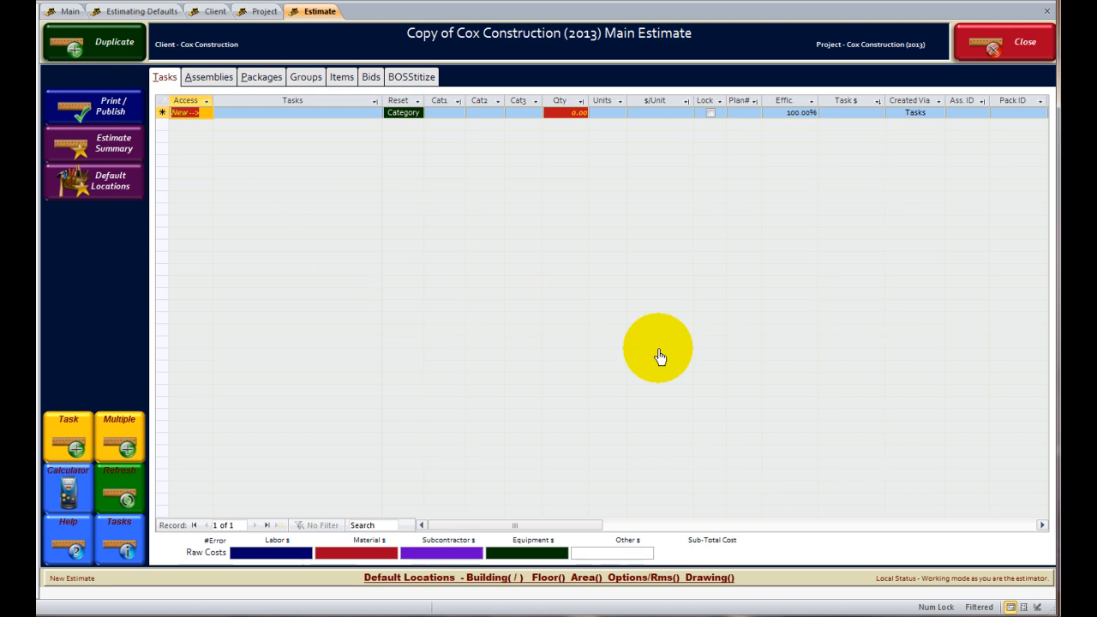
Start a new package from the Packages tab and move the Add New Package form slightly lower.
{"action": "left_click", "coordinate": [260, 78]}
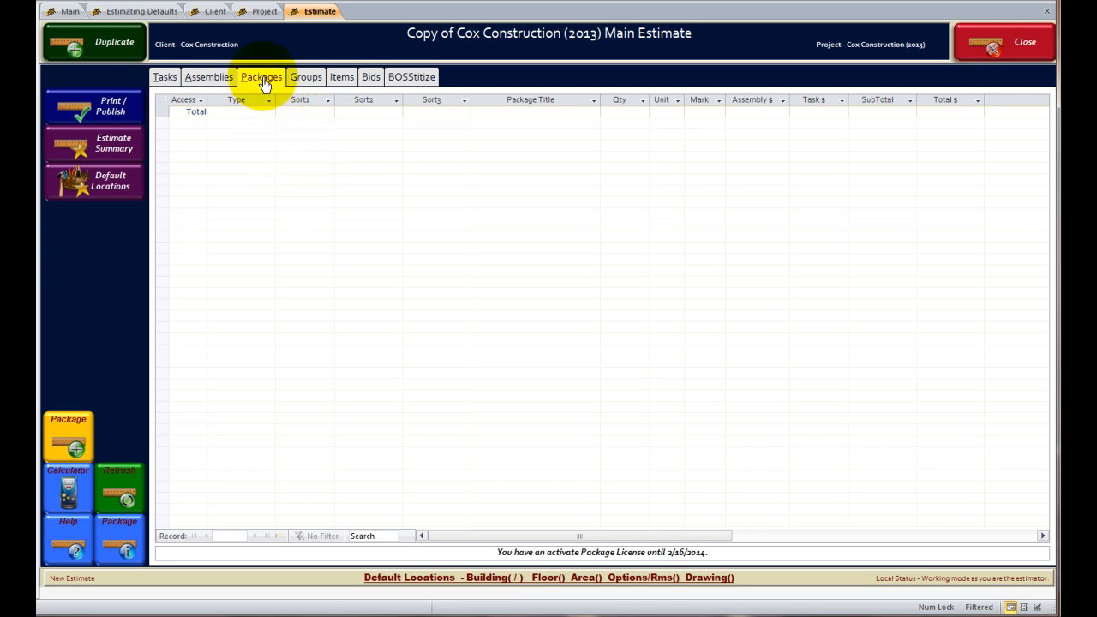
{"action": "left_click", "coordinate": [81, 424]}
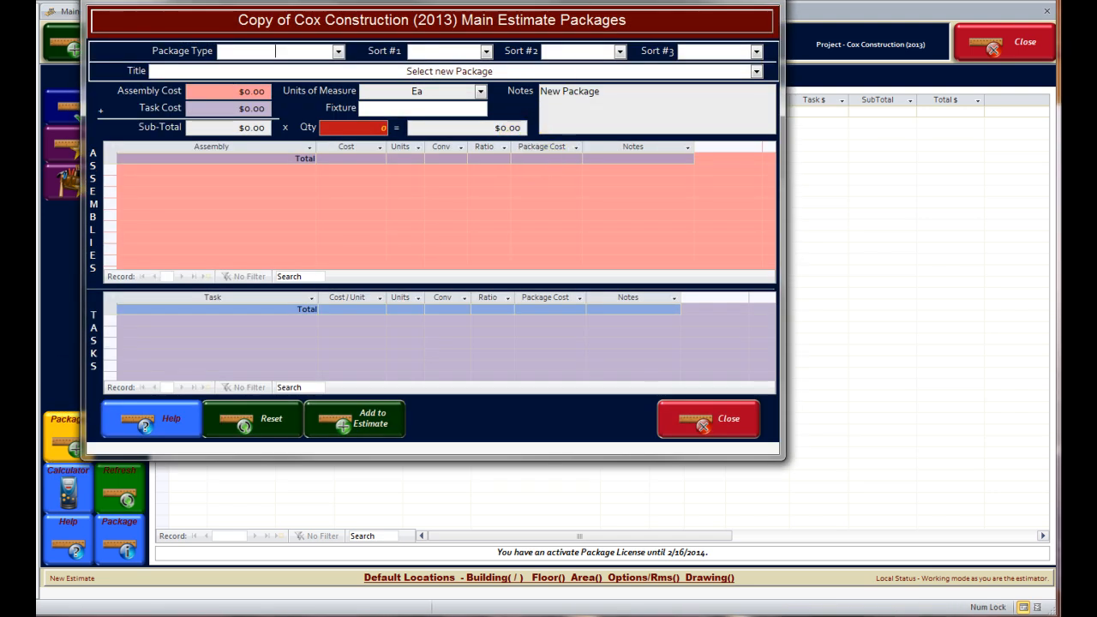
{"action": "left_click_drag", "start_coordinate": [519, 3], "coordinate": [543, 60]}
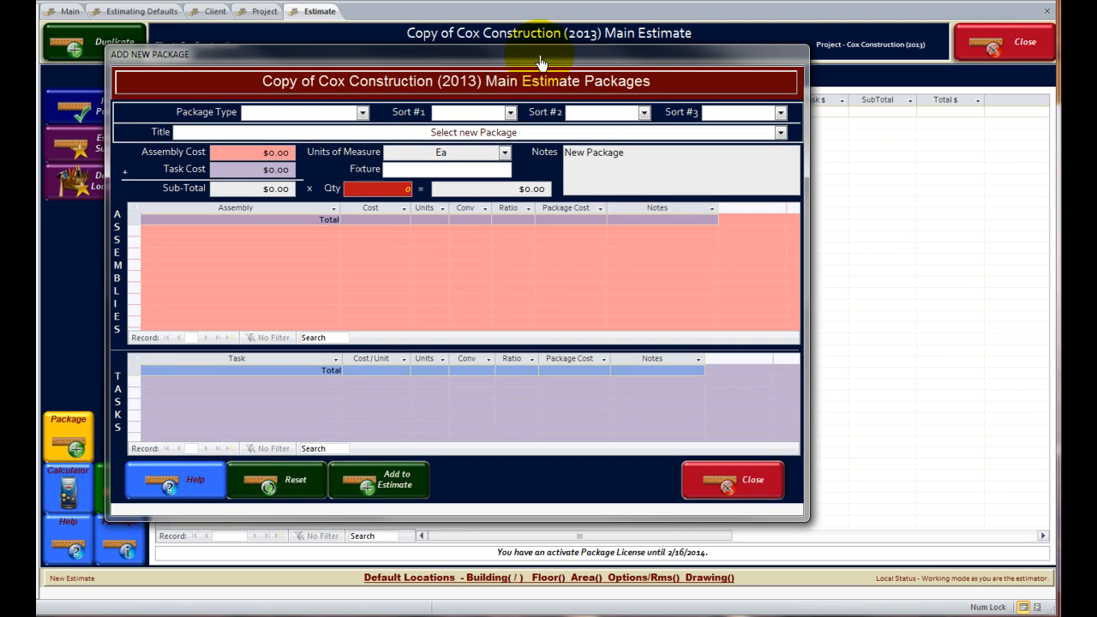
Load Galaxy Class Home - SOG into the package at quantity 1, totalling $124,177.78.
{"action": "left_click", "coordinate": [781, 133]}
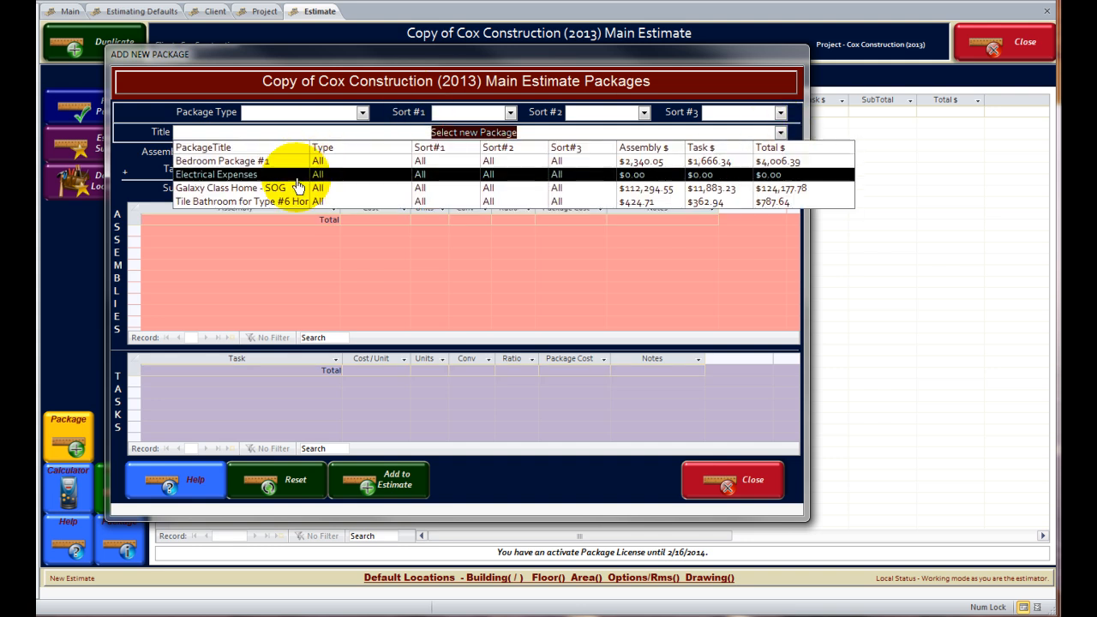
{"action": "left_click", "coordinate": [239, 191]}
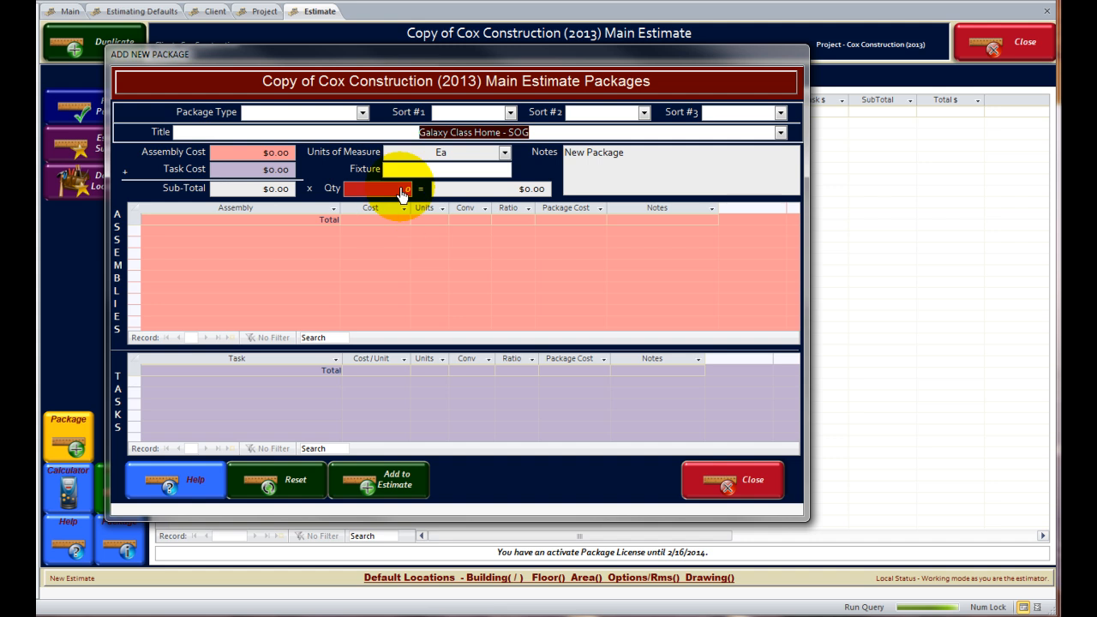
{"action": "type", "text": "1"}
{"action": "left_click", "coordinate": [248, 230]}
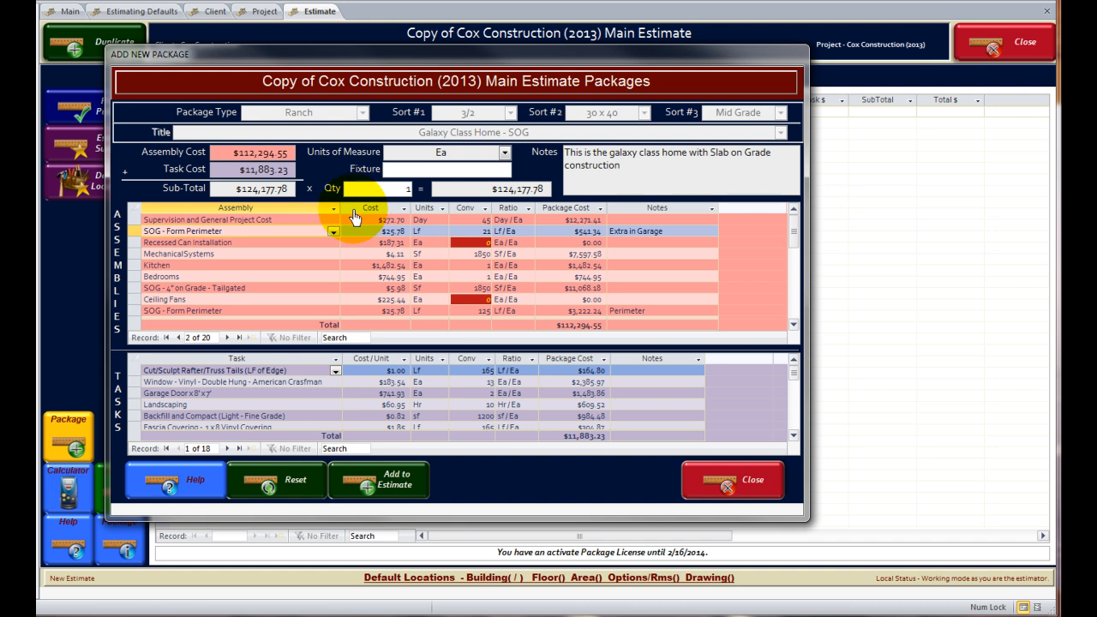
{"action": "left_click", "coordinate": [136, 244]}
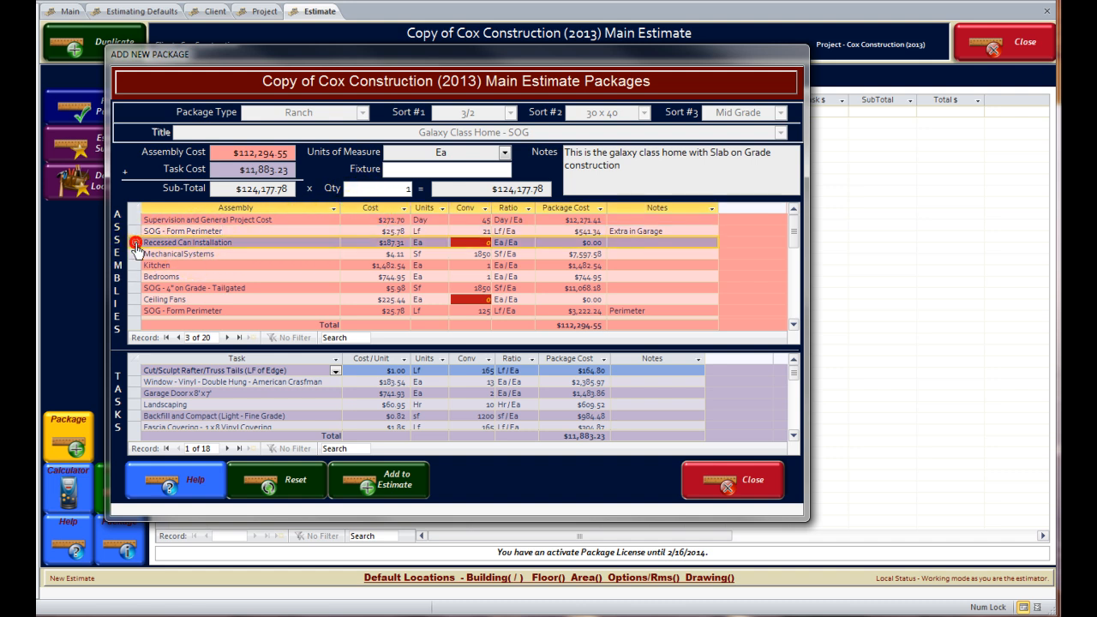
Delete the Recessed Can Installation assembly and set the Bedrooms conversion to 4.
{"action": "key", "text": "Delete"}
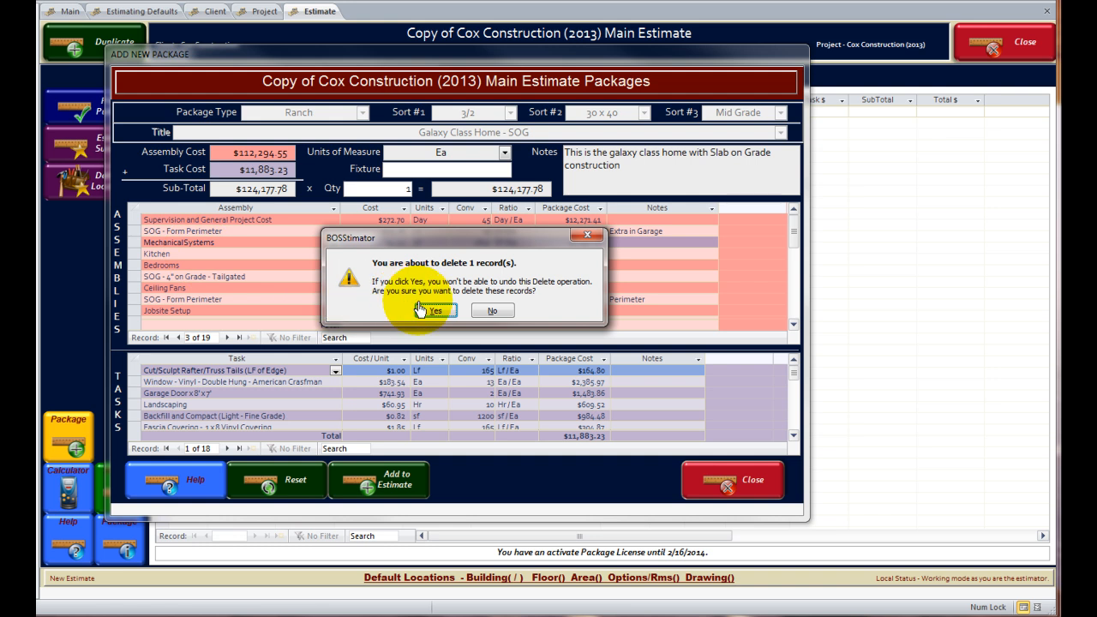
{"action": "left_click", "coordinate": [431, 309]}
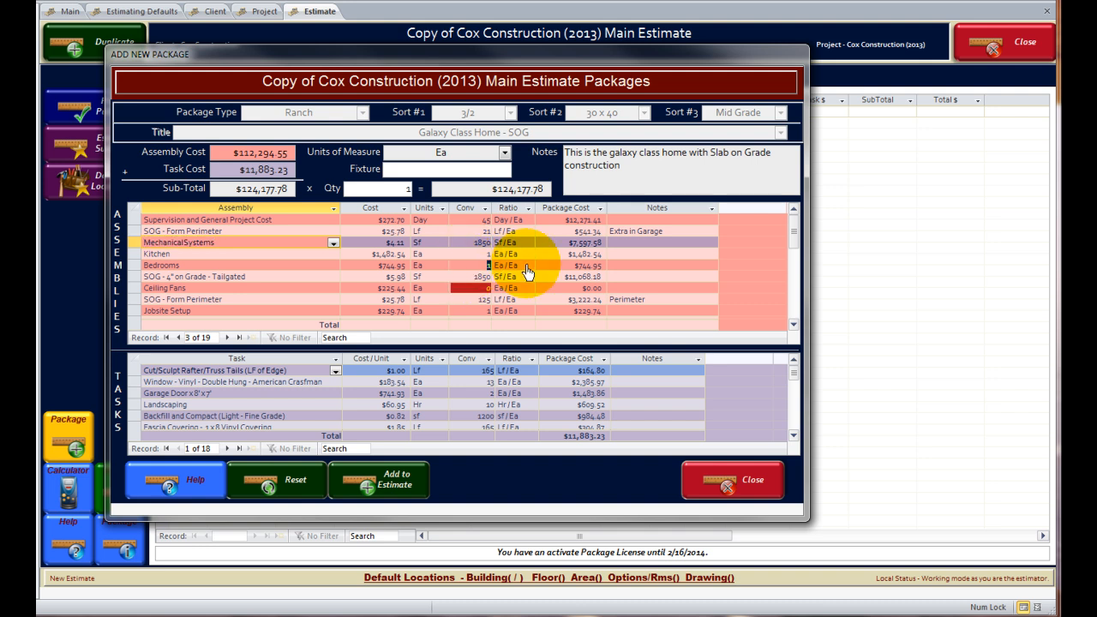
{"action": "left_click", "coordinate": [525, 265]}
{"action": "type", "text": "4"}
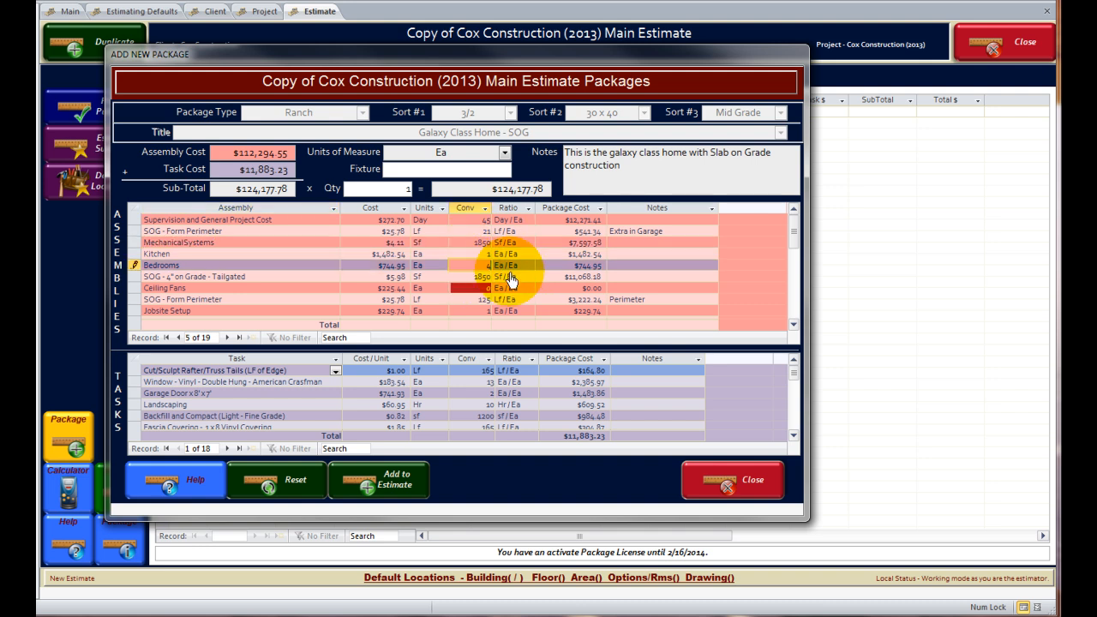
{"action": "left_click", "coordinate": [474, 290]}
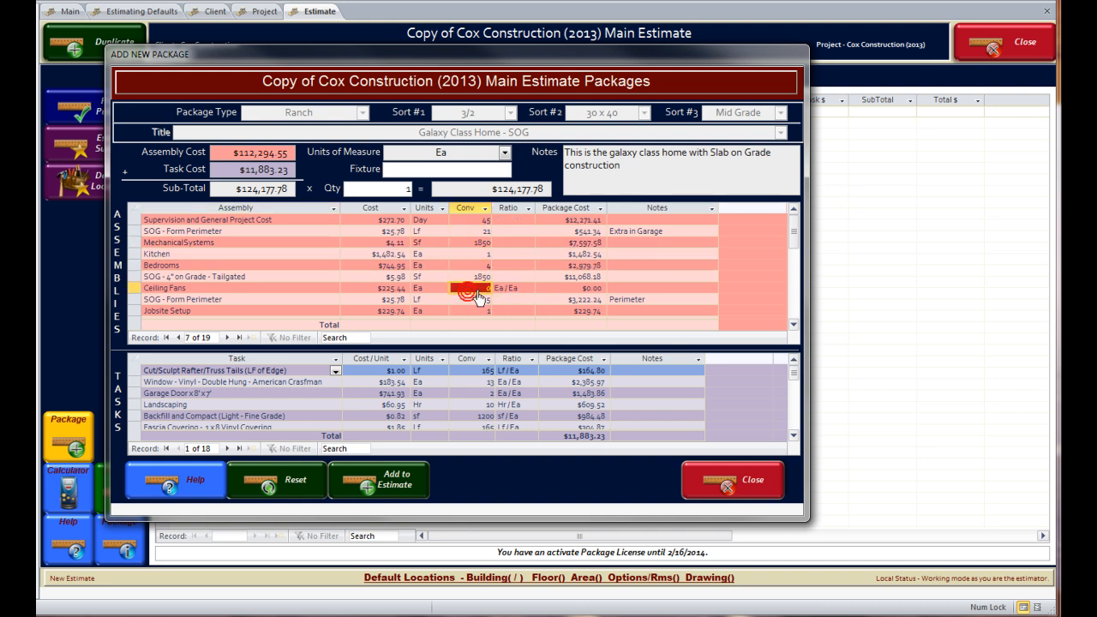
{"action": "left_click", "coordinate": [526, 296]}
Set Sod Installation's conversion to 1250 sf, lifting the sub-total to $130,553.50.
{"action": "left_click", "coordinate": [314, 254]}
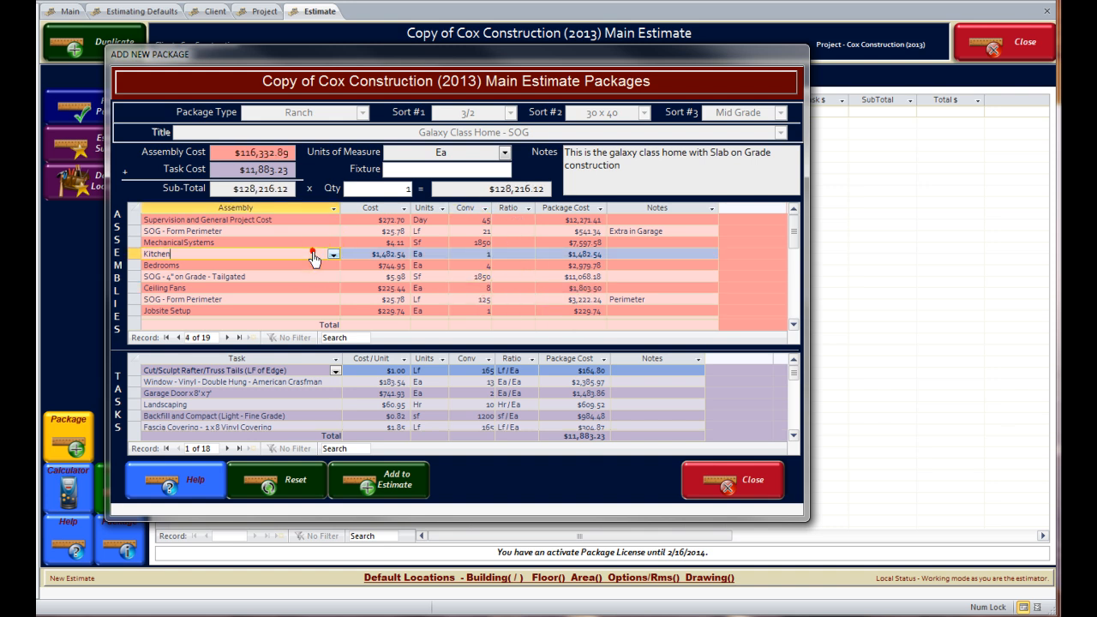
{"action": "scroll", "coordinate": [313, 258], "scroll_direction": "down", "scroll_amount": 3}
{"action": "scroll", "coordinate": [314, 260], "scroll_direction": "down", "scroll_amount": 3}
{"action": "scroll", "coordinate": [314, 259], "scroll_direction": "up", "scroll_amount": 4}
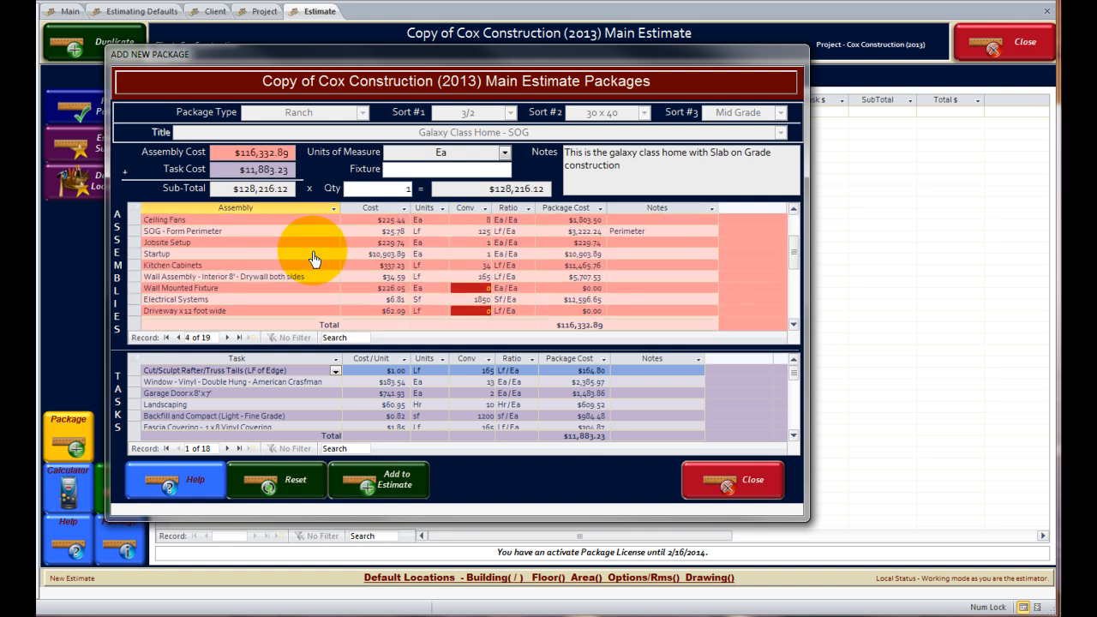
{"action": "left_click", "coordinate": [262, 408]}
{"action": "scroll", "coordinate": [264, 413], "scroll_direction": "down", "scroll_amount": 3}
{"action": "scroll", "coordinate": [262, 411], "scroll_direction": "up", "scroll_amount": 3}
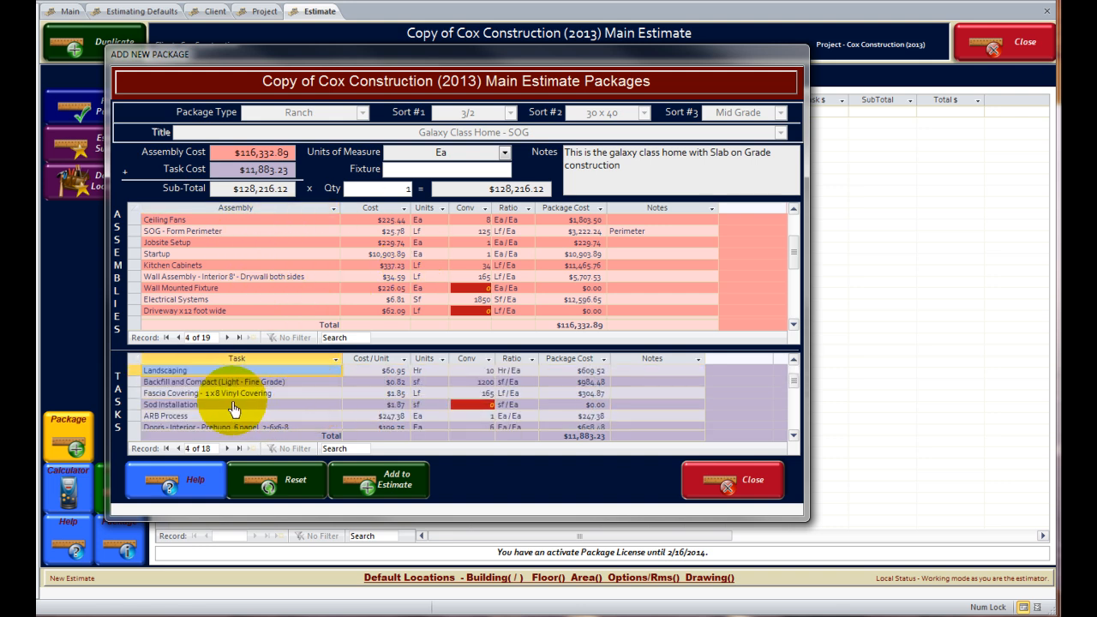
{"action": "left_click", "coordinate": [460, 406]}
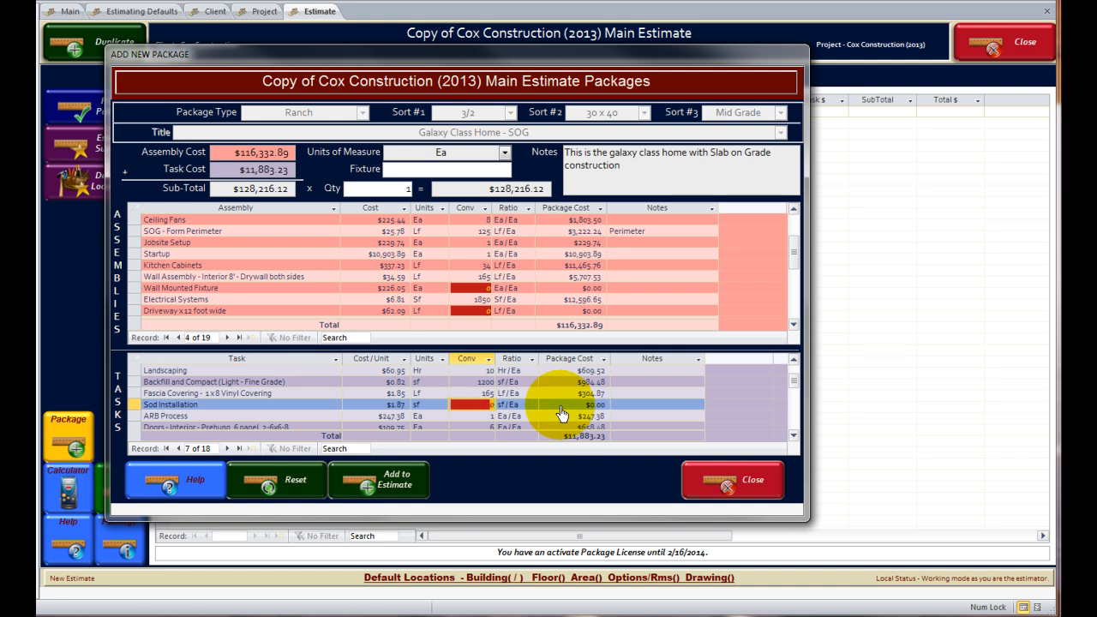
{"action": "type", "text": "125"}
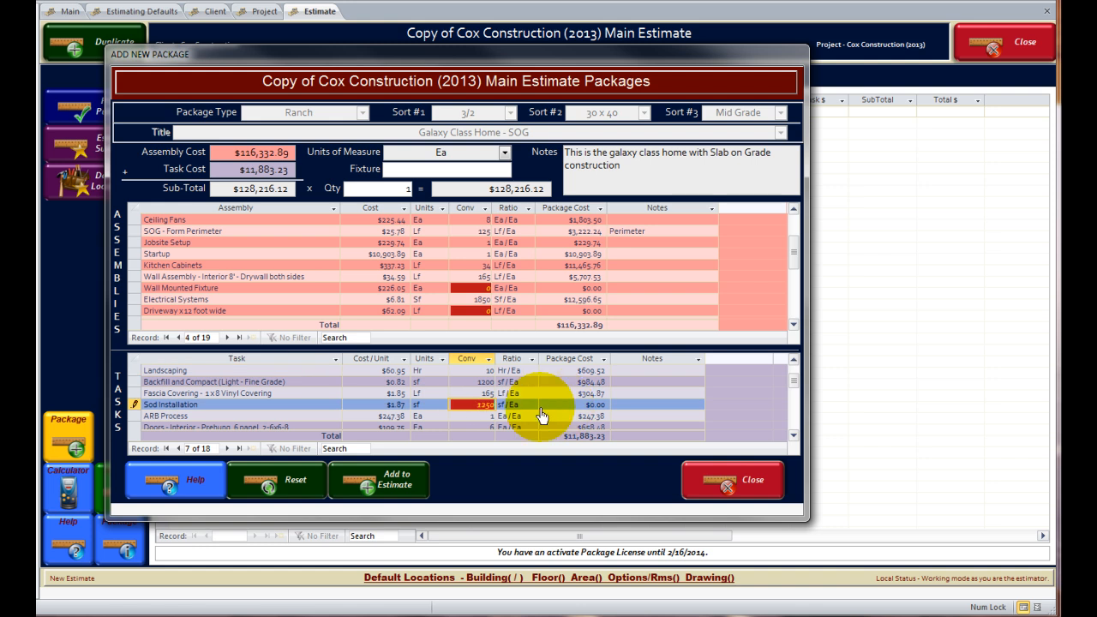
{"action": "left_click", "coordinate": [317, 410]}
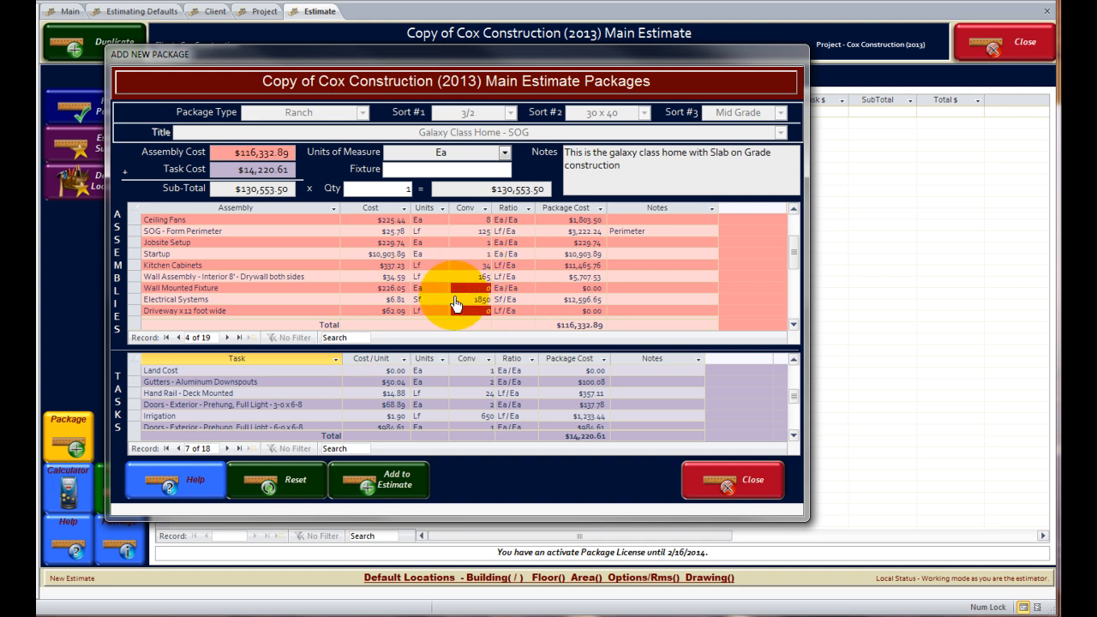
Add Galaxy Class Home - SOG to the estimate and view its 519 task line items.
{"action": "left_click", "coordinate": [401, 480]}
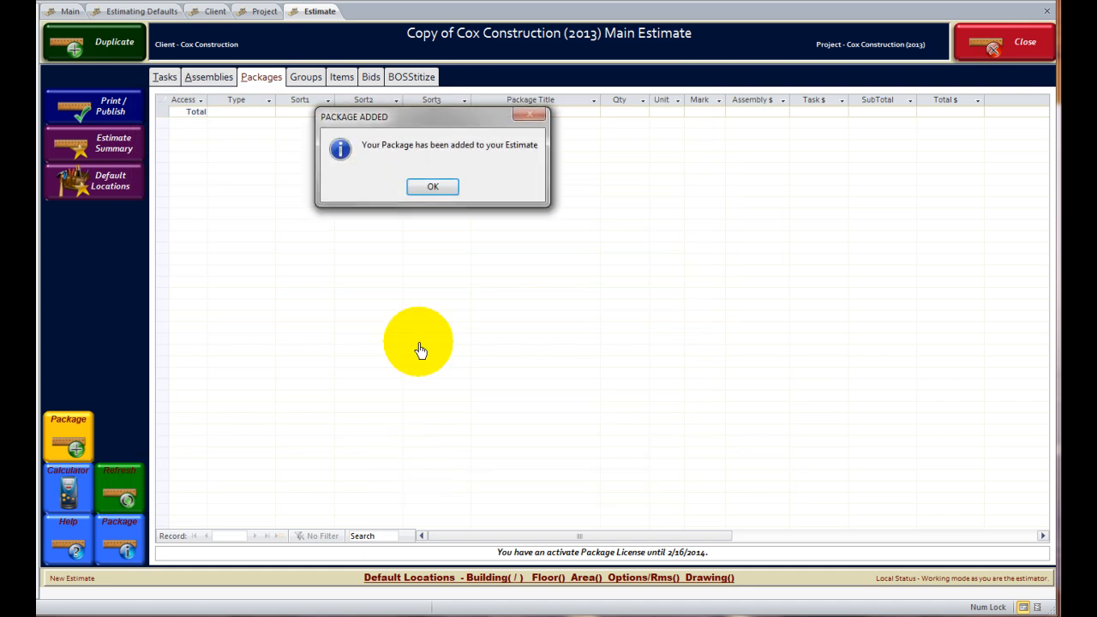
{"action": "left_click", "coordinate": [433, 183]}
{"action": "left_click", "coordinate": [196, 111]}
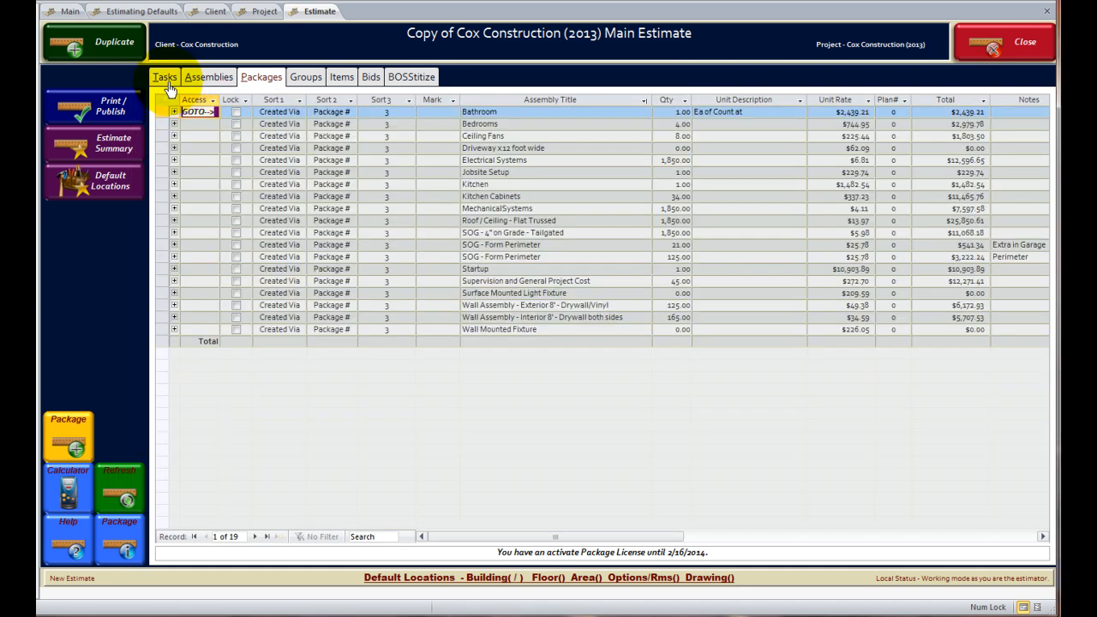
{"action": "left_click", "coordinate": [165, 77]}
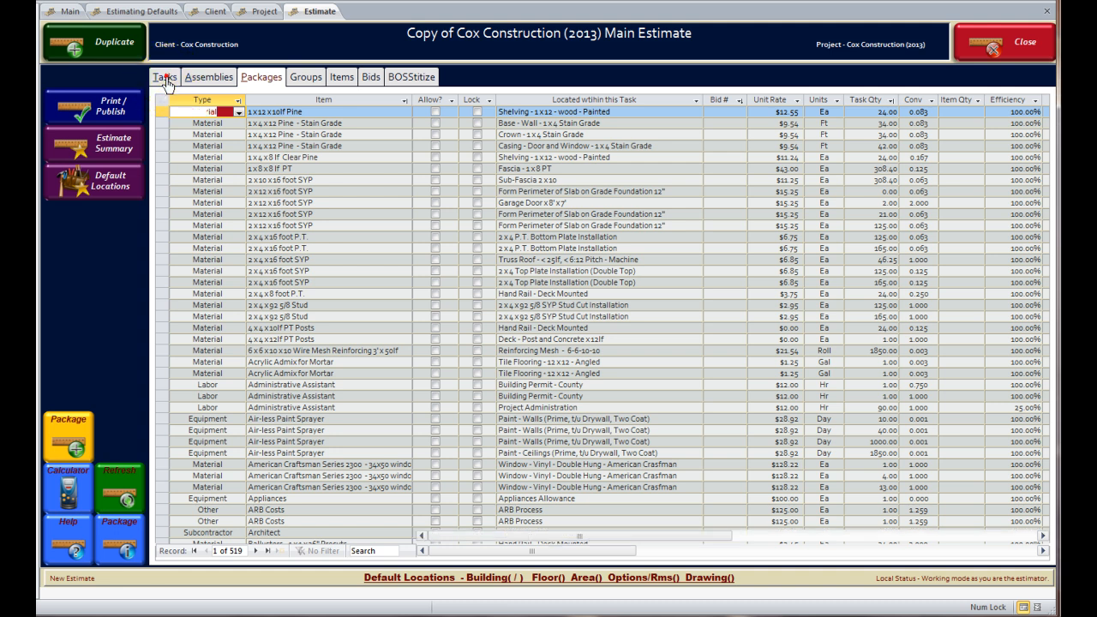
Delete the three Cabinets allowance tasks, leaving 158 tasks and a $120,613 sub-total.
{"action": "left_click", "coordinate": [165, 78]}
{"action": "left_click", "coordinate": [266, 166]}
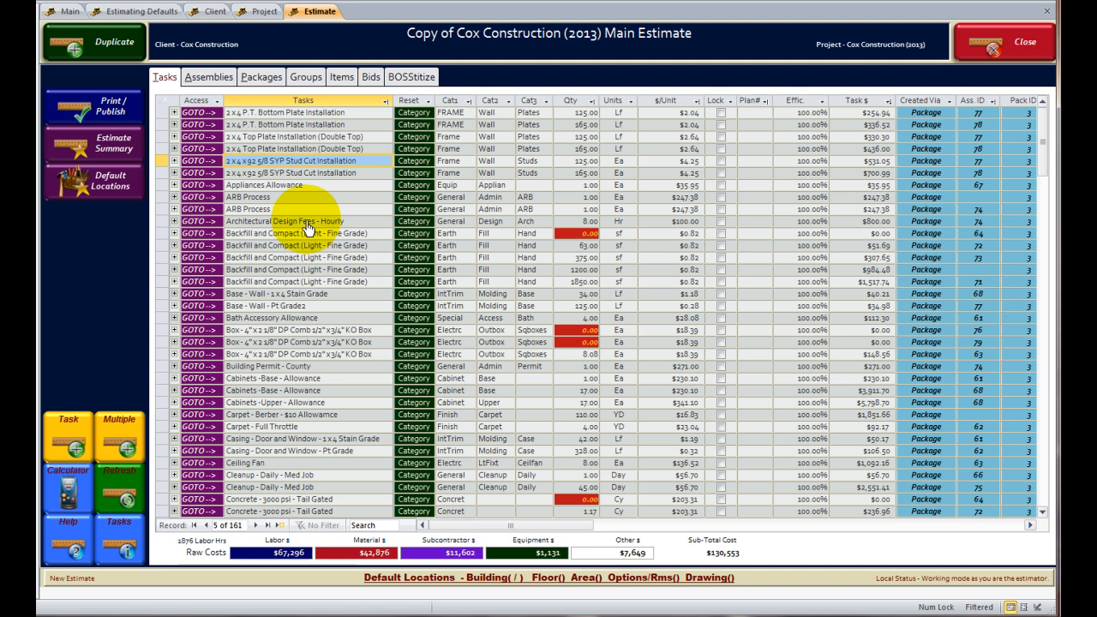
{"action": "scroll", "coordinate": [306, 257], "scroll_direction": "down", "scroll_amount": 2}
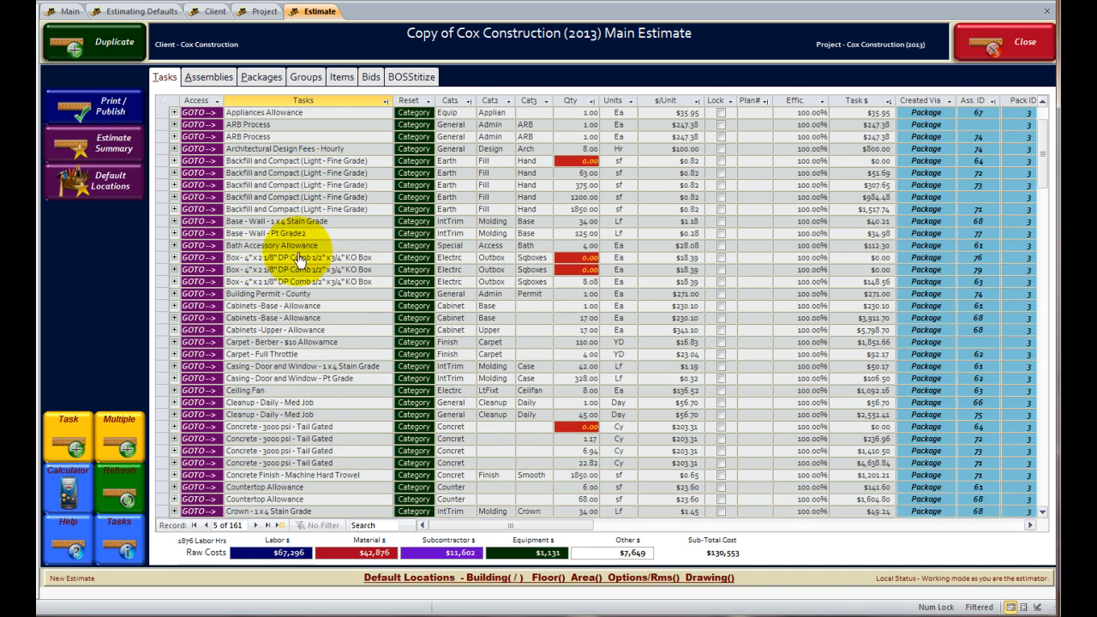
{"action": "left_click_drag", "start_coordinate": [163, 308], "coordinate": [164, 333]}
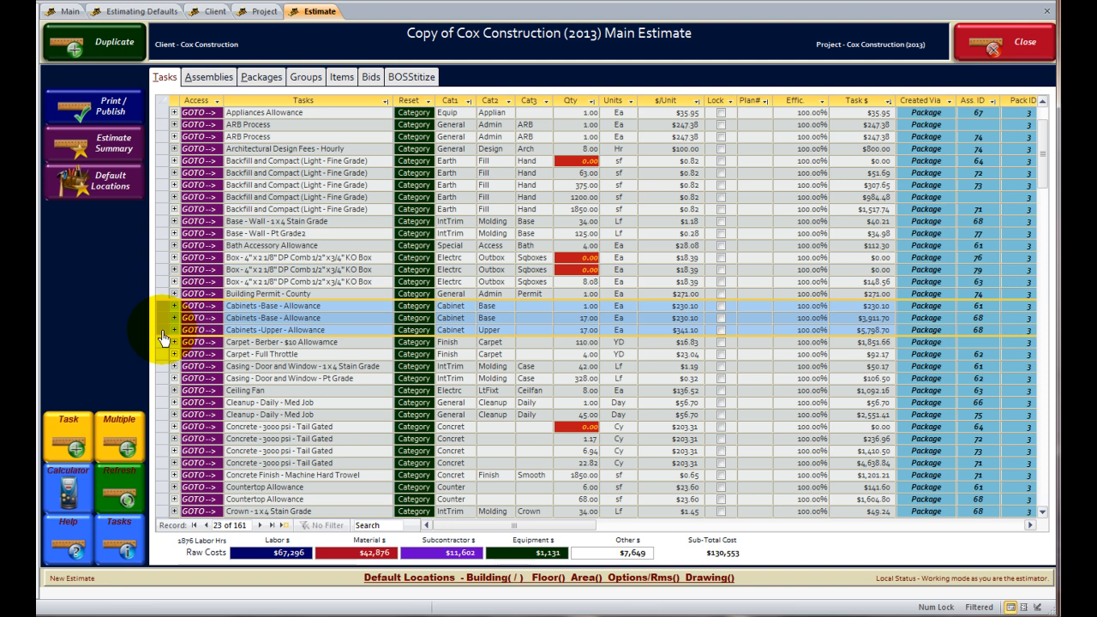
{"action": "key", "text": "Delete"}
{"action": "left_click", "coordinate": [422, 314]}
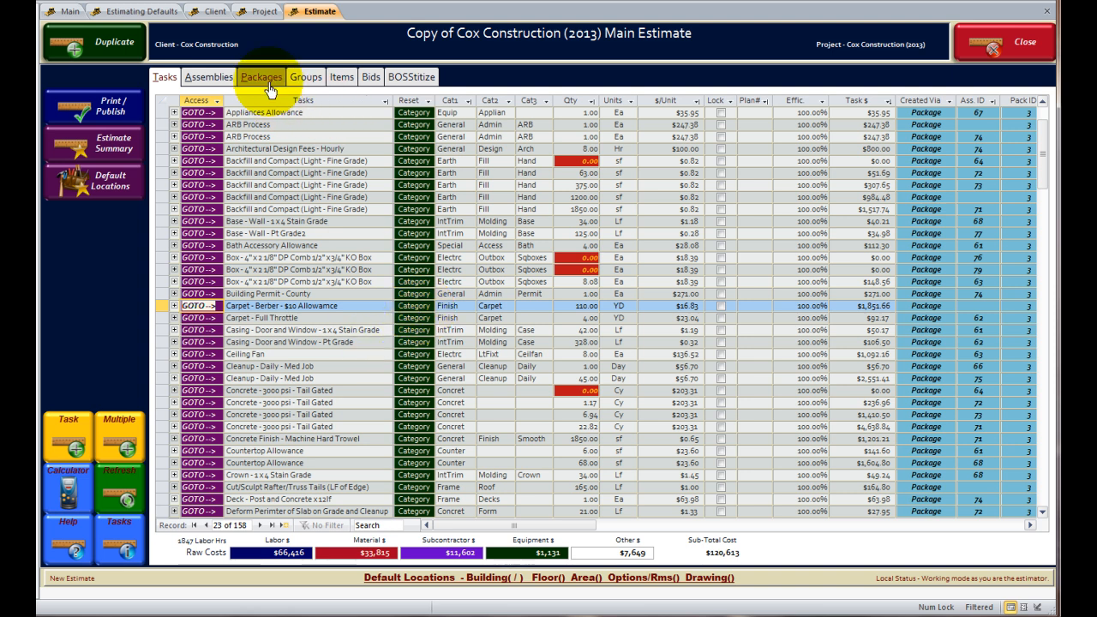
{"action": "scroll", "coordinate": [318, 184], "scroll_direction": "down", "scroll_amount": 4}
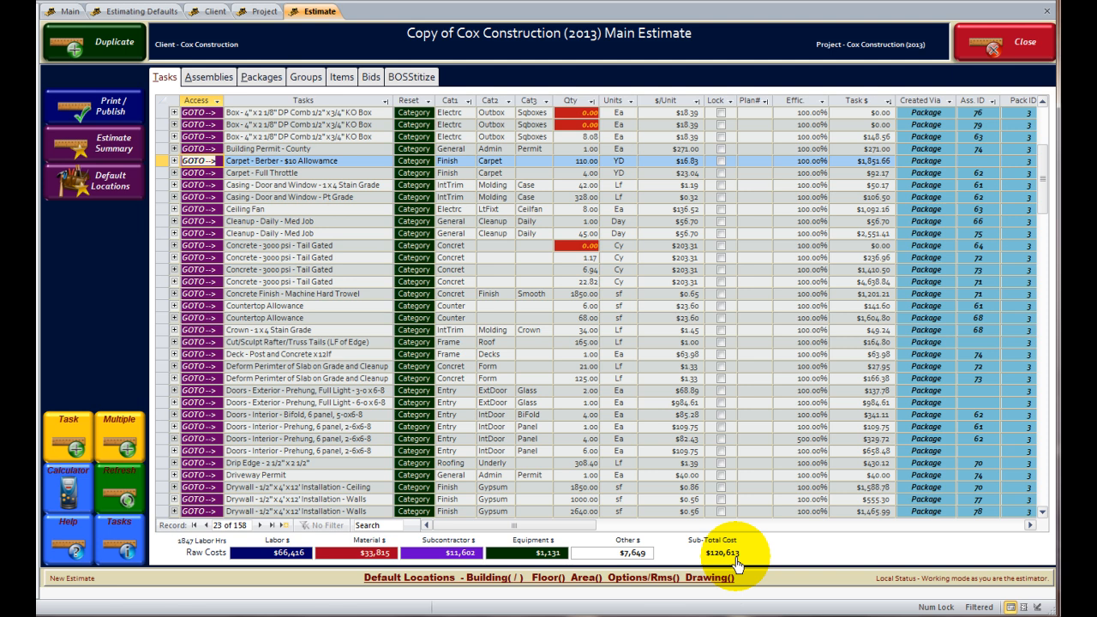
{"action": "left_click", "coordinate": [345, 318]}
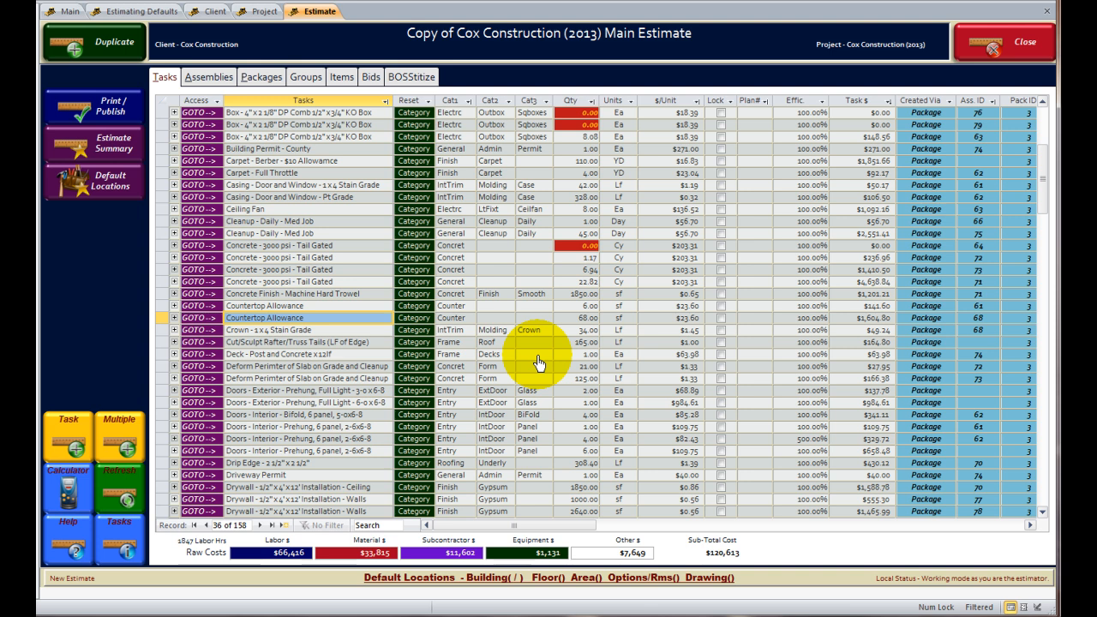
Filter the Cat1 column to show only the Concret category.
{"action": "left_click", "coordinate": [343, 305]}
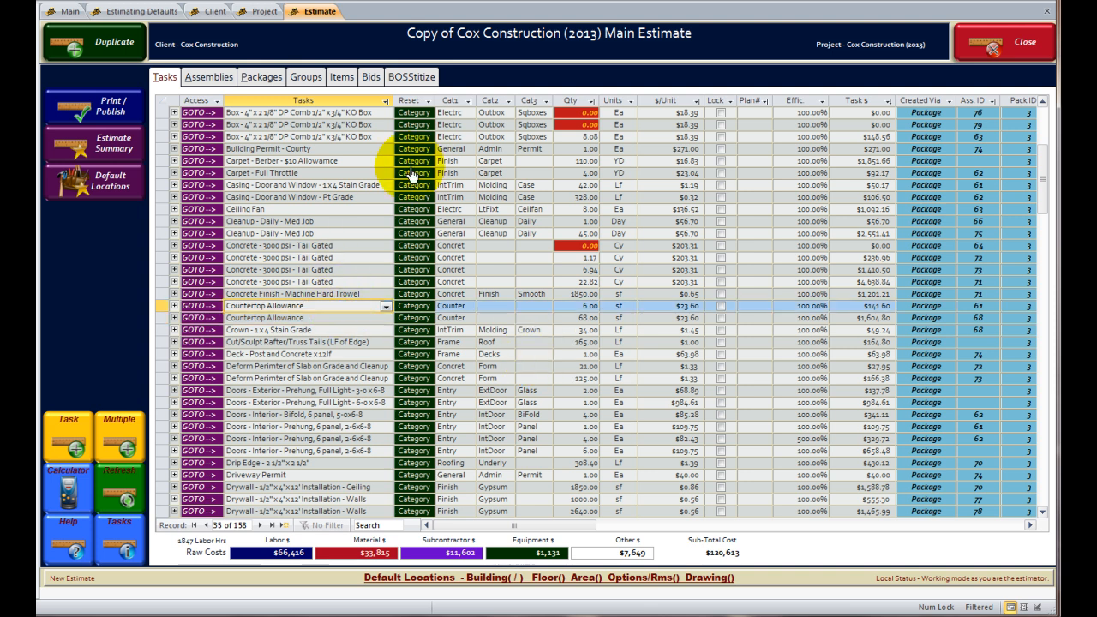
{"action": "left_click", "coordinate": [469, 102]}
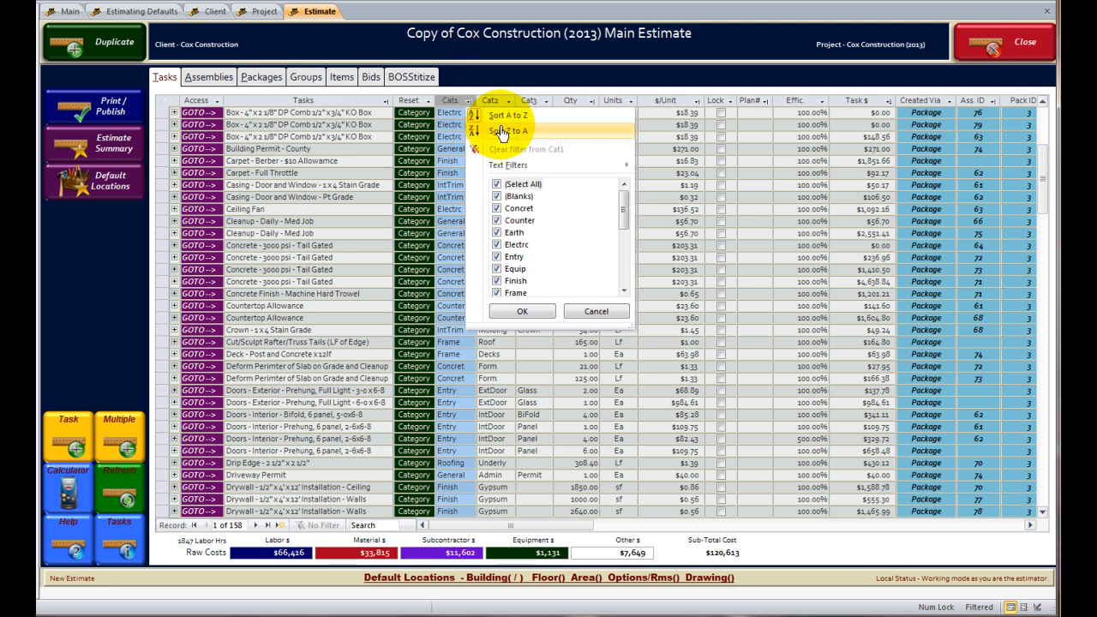
{"action": "mouse_move", "coordinate": [506, 166]}
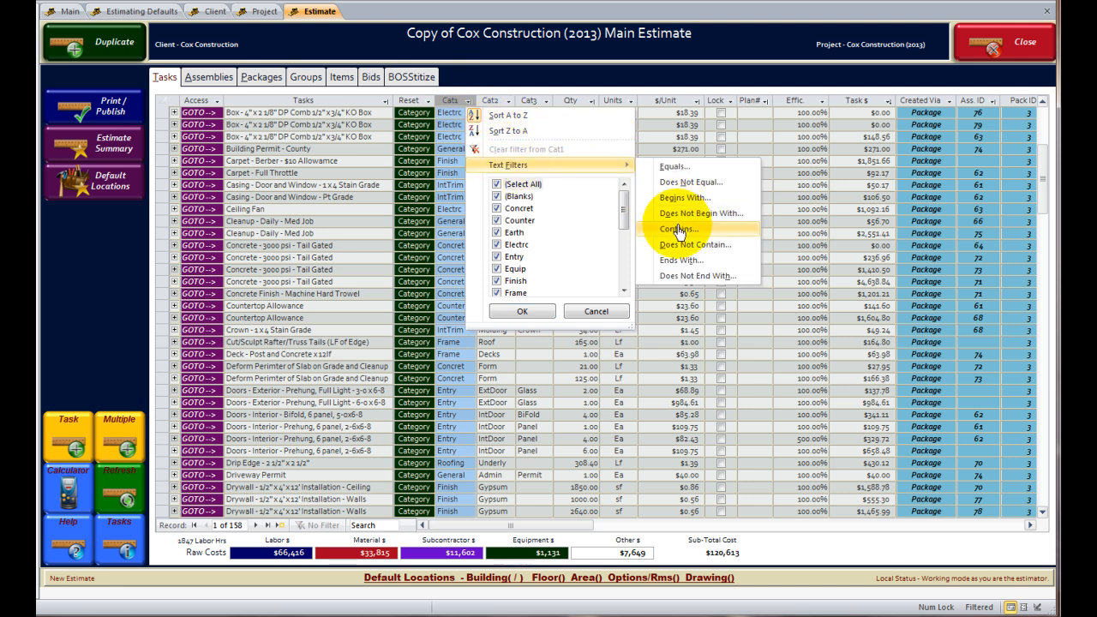
{"action": "left_click", "coordinate": [517, 185]}
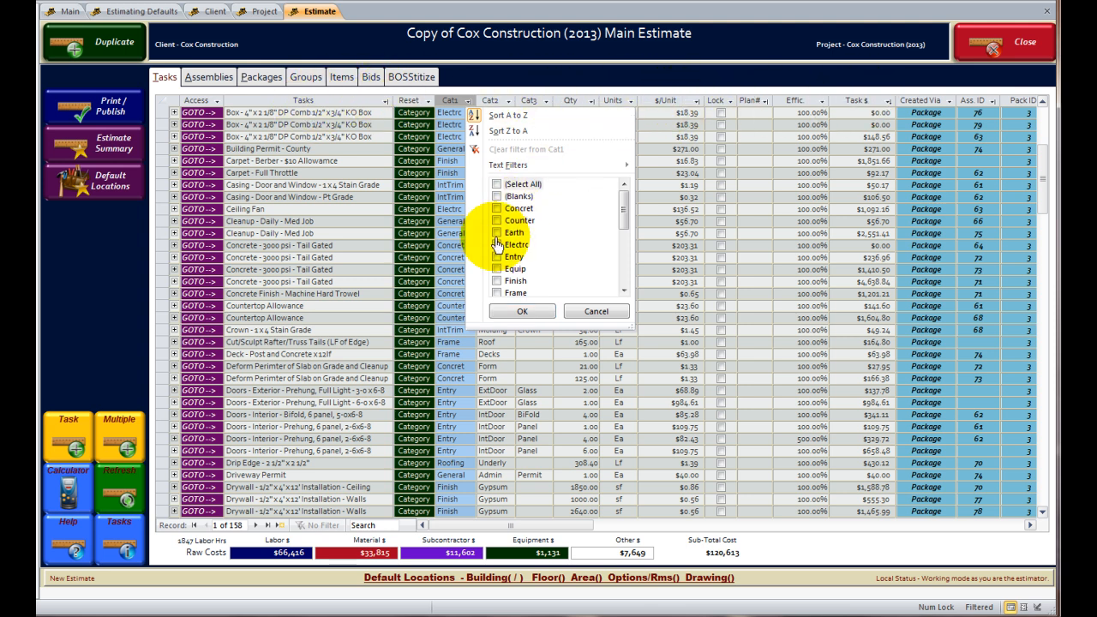
{"action": "left_click", "coordinate": [497, 208]}
{"action": "left_click", "coordinate": [521, 311]}
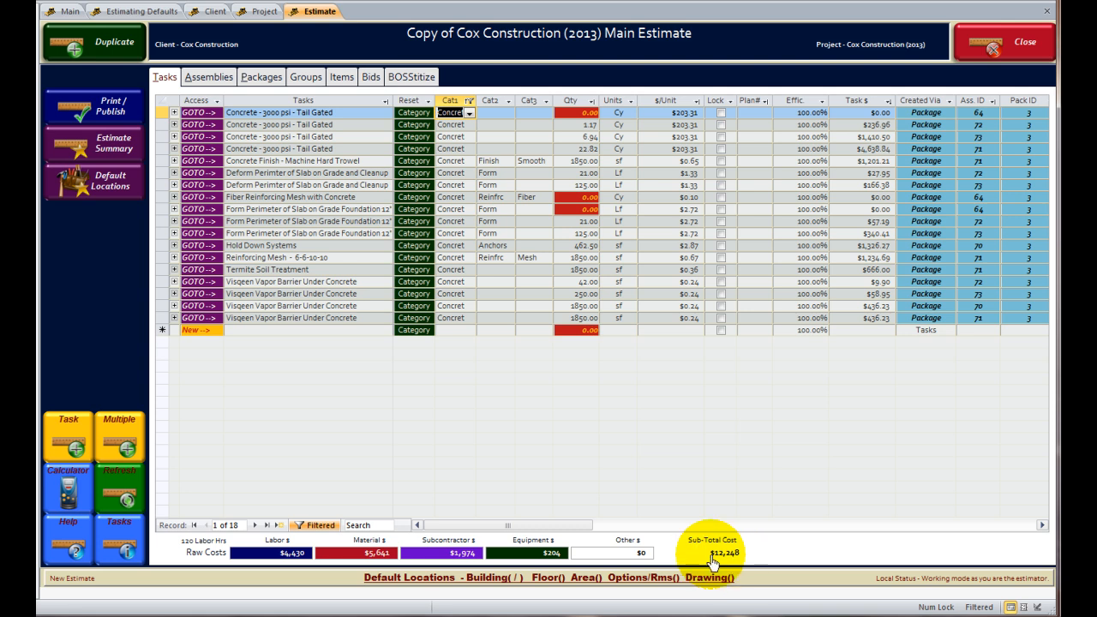
Exclude the Finish subcategory in the Cat2 filter, leaving five concrete tasks.
{"action": "left_click", "coordinate": [510, 103]}
{"action": "left_click", "coordinate": [536, 220]}
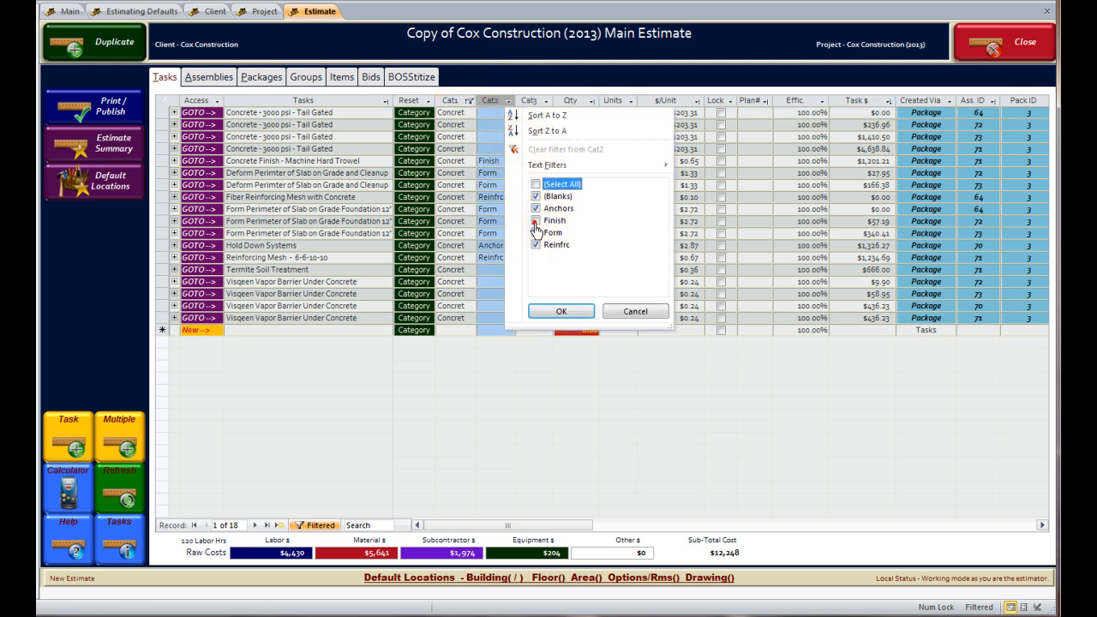
{"action": "left_click", "coordinate": [557, 316]}
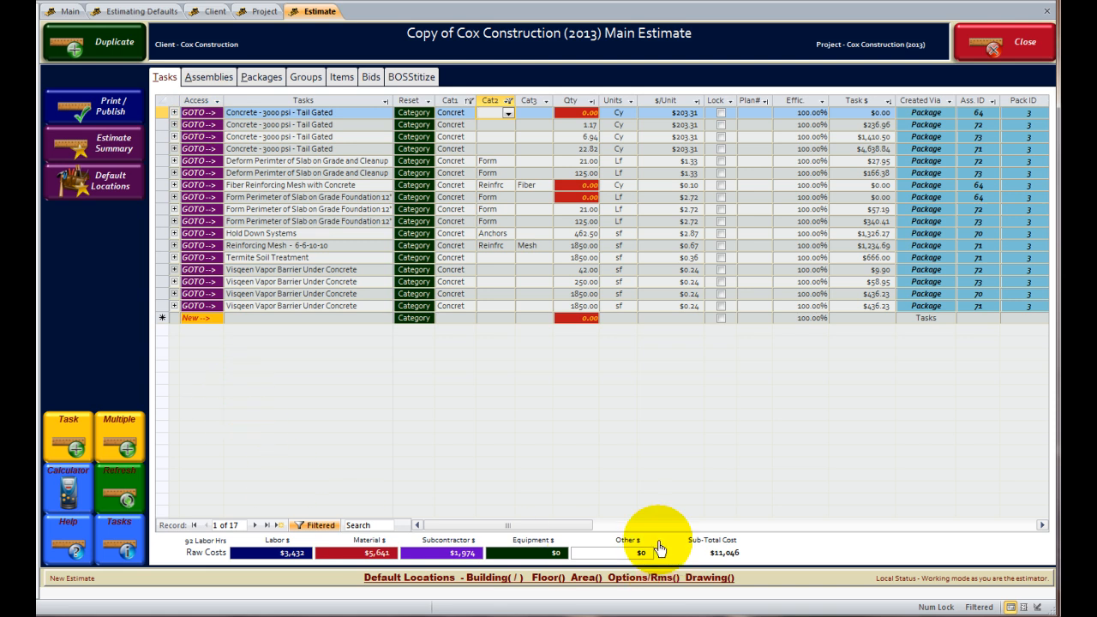
{"action": "left_click", "coordinate": [631, 100]}
Filter the Units column to Cy items only.
{"action": "left_click", "coordinate": [658, 184]}
{"action": "left_click", "coordinate": [657, 209]}
{"action": "left_click", "coordinate": [667, 311]}
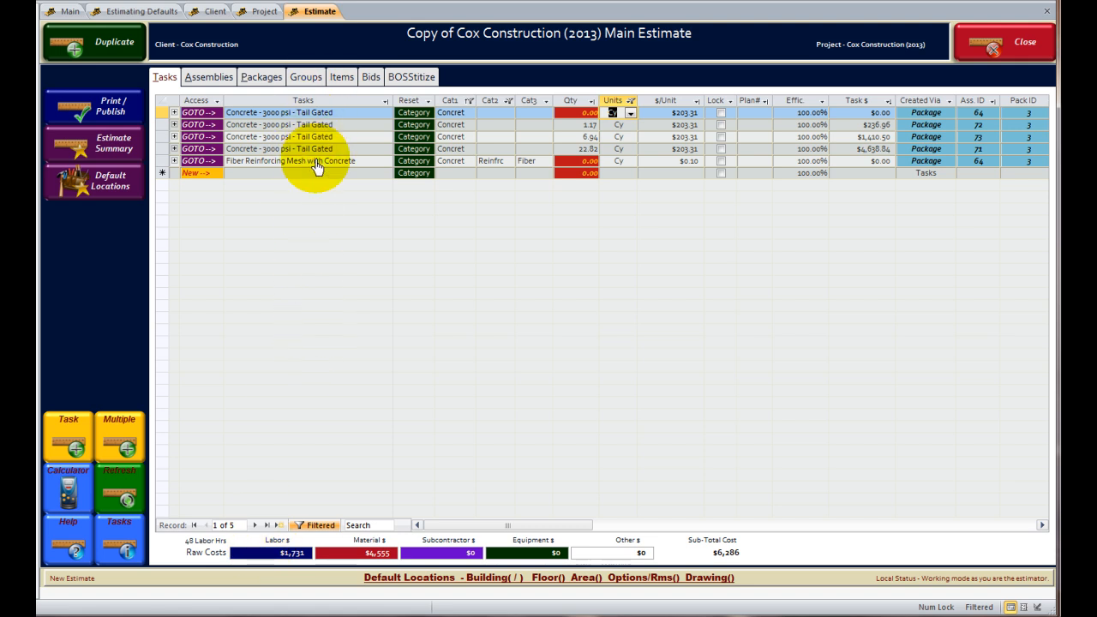
Clear all task filters, back to 158 tasks, and bring up Default Location Adjustment.
{"action": "left_click", "coordinate": [319, 528]}
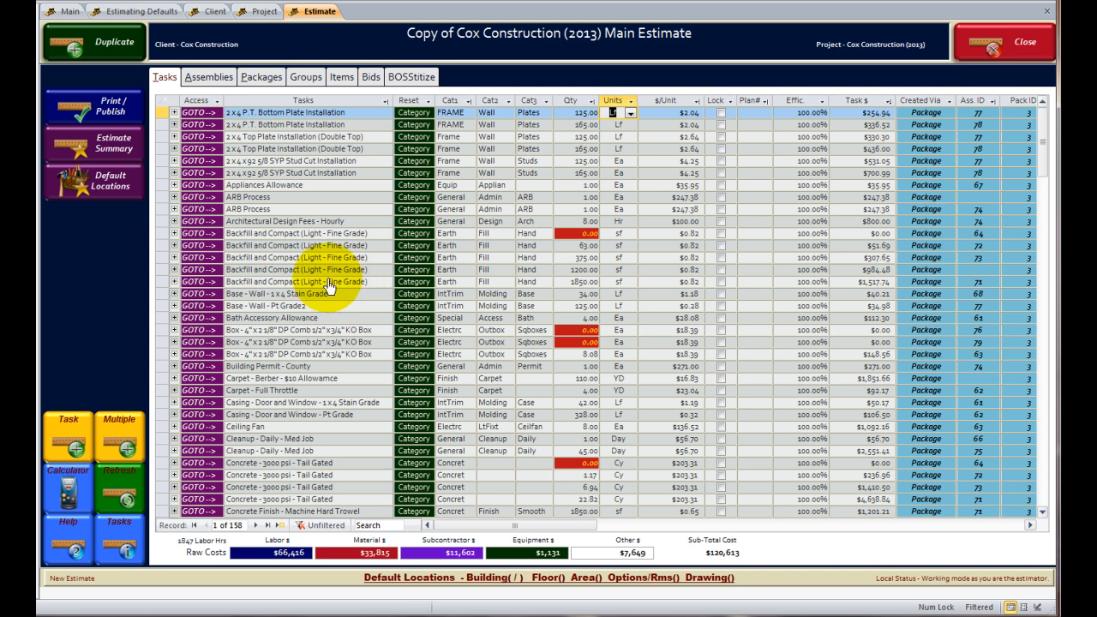
{"action": "left_click", "coordinate": [321, 282]}
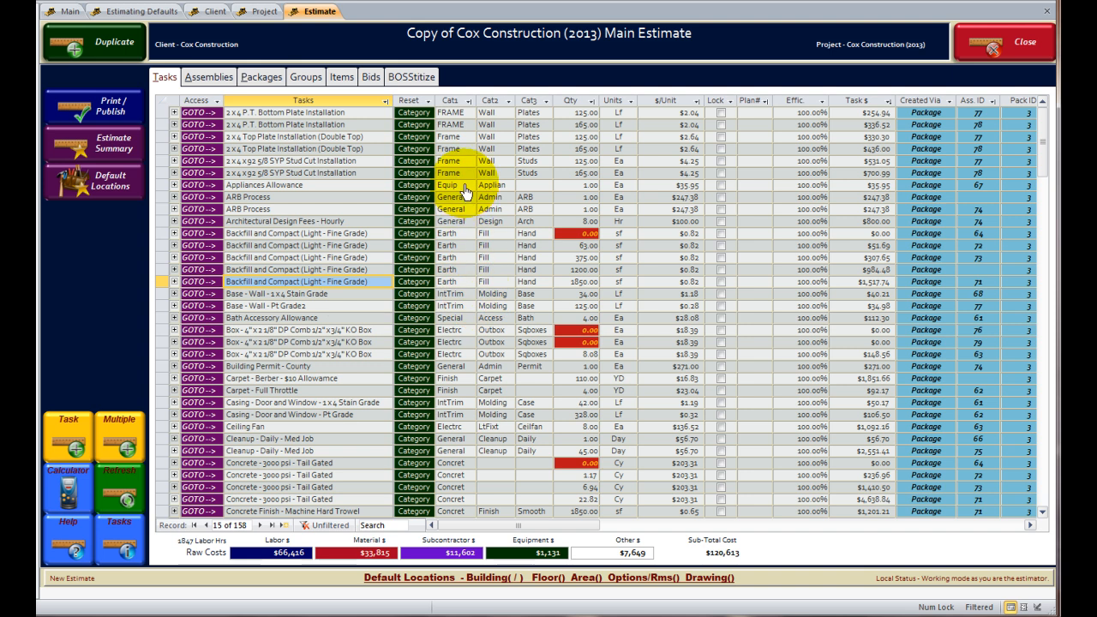
{"action": "left_click", "coordinate": [108, 180]}
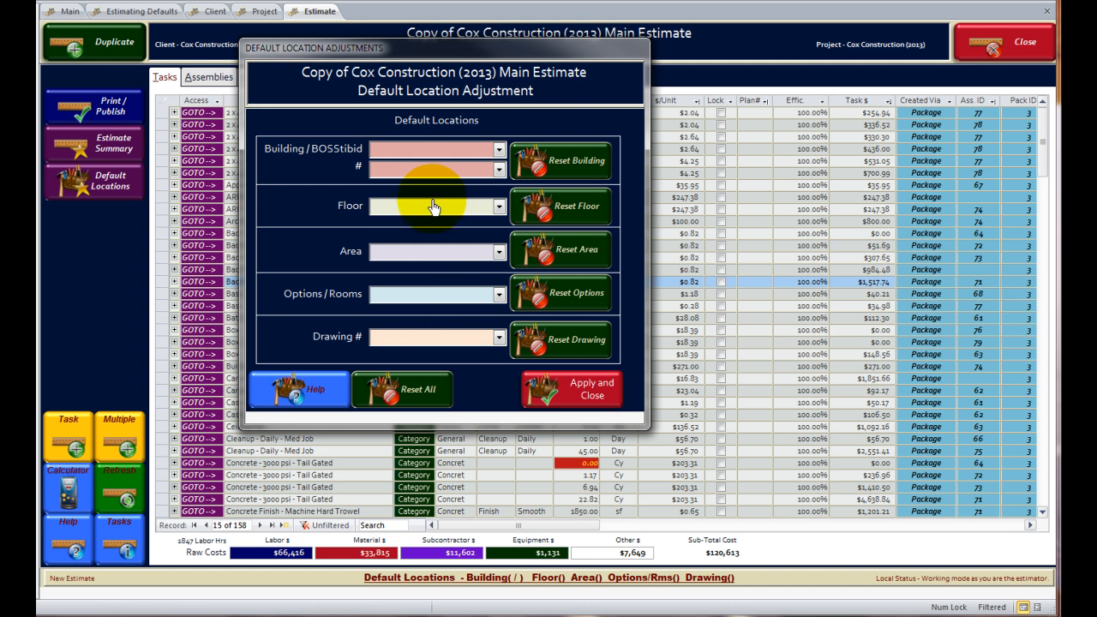
Apply and close Default Location Adjustment with no locations set.
{"action": "left_click", "coordinate": [570, 388]}
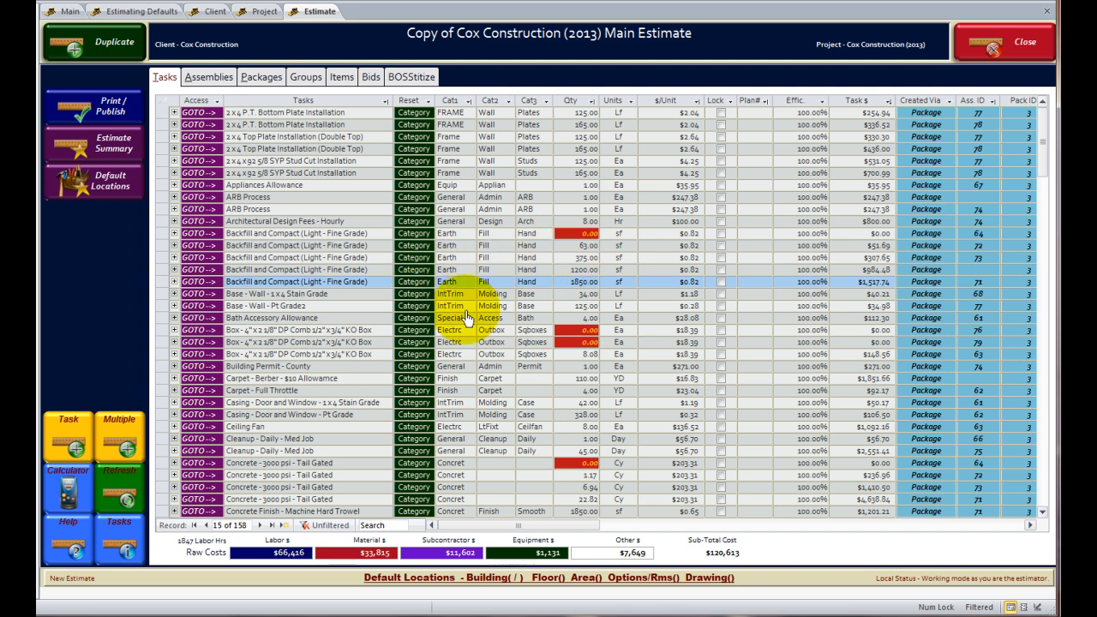
Set the 1.17 Cy Concrete - 3000 psi - Tail Gated efficiency to 25%, costing $432.71.
{"action": "left_click", "coordinate": [347, 379]}
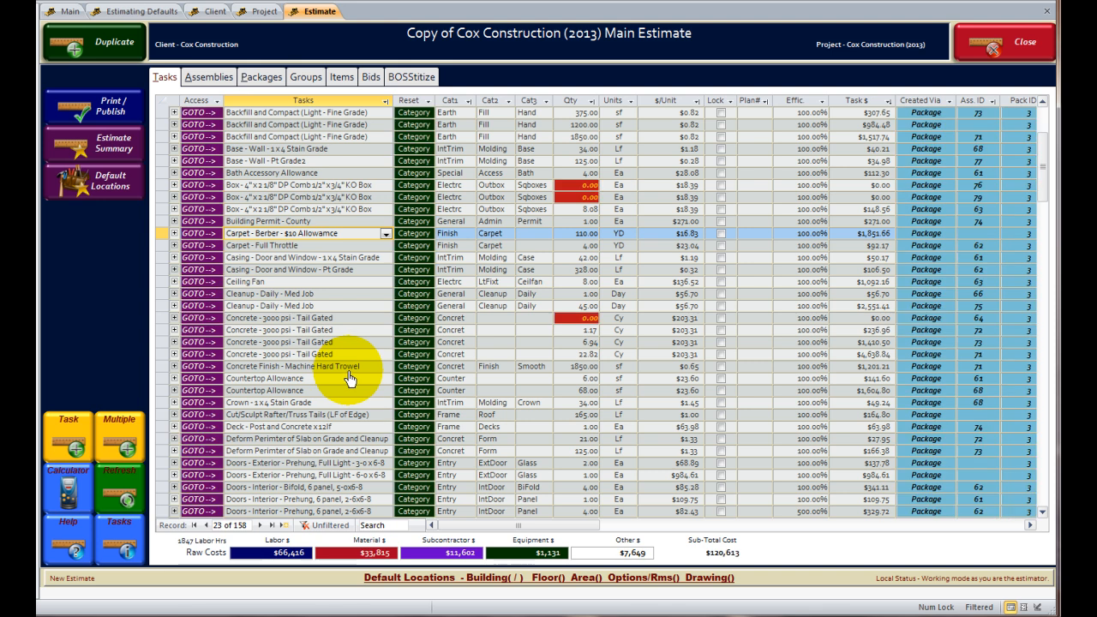
{"action": "left_click", "coordinate": [810, 330]}
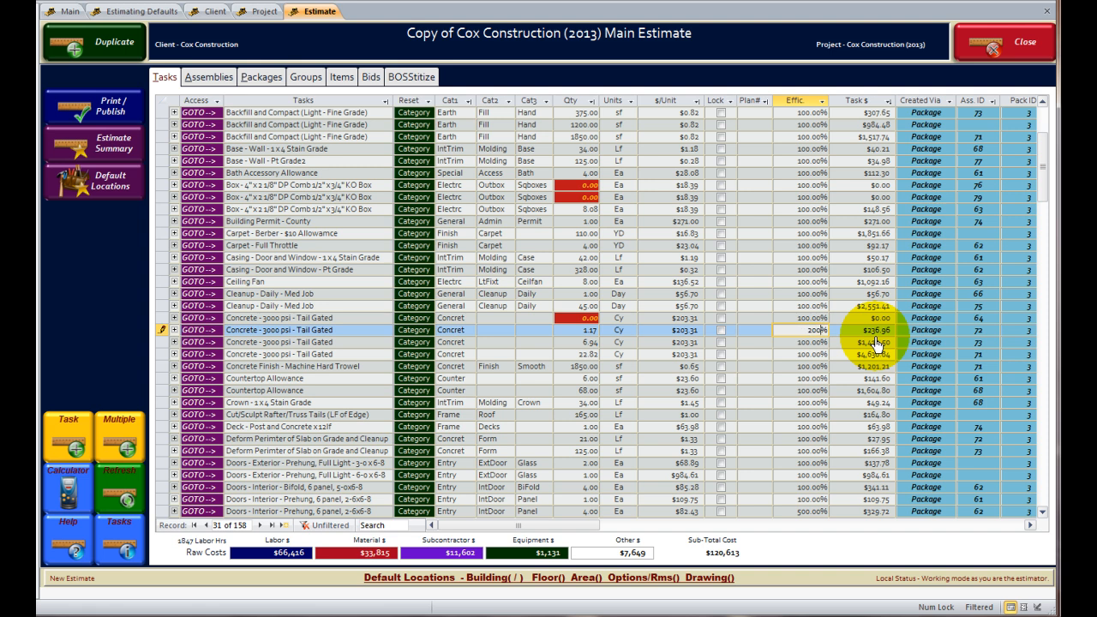
{"action": "type", "text": "200"}
{"action": "key", "text": "Down"}
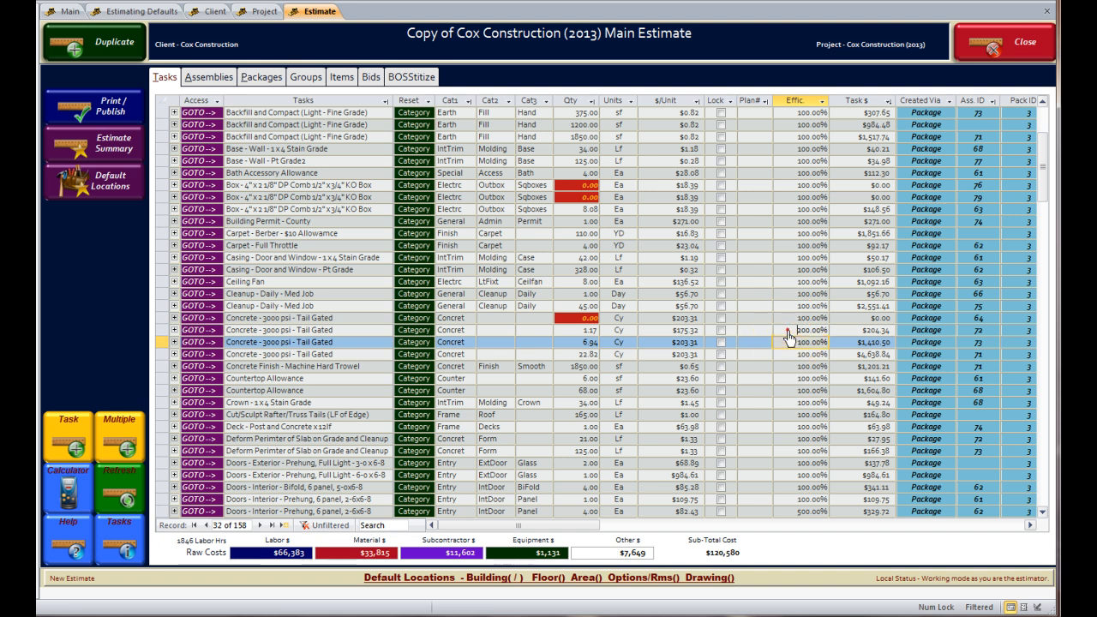
{"action": "key", "text": "Up"}
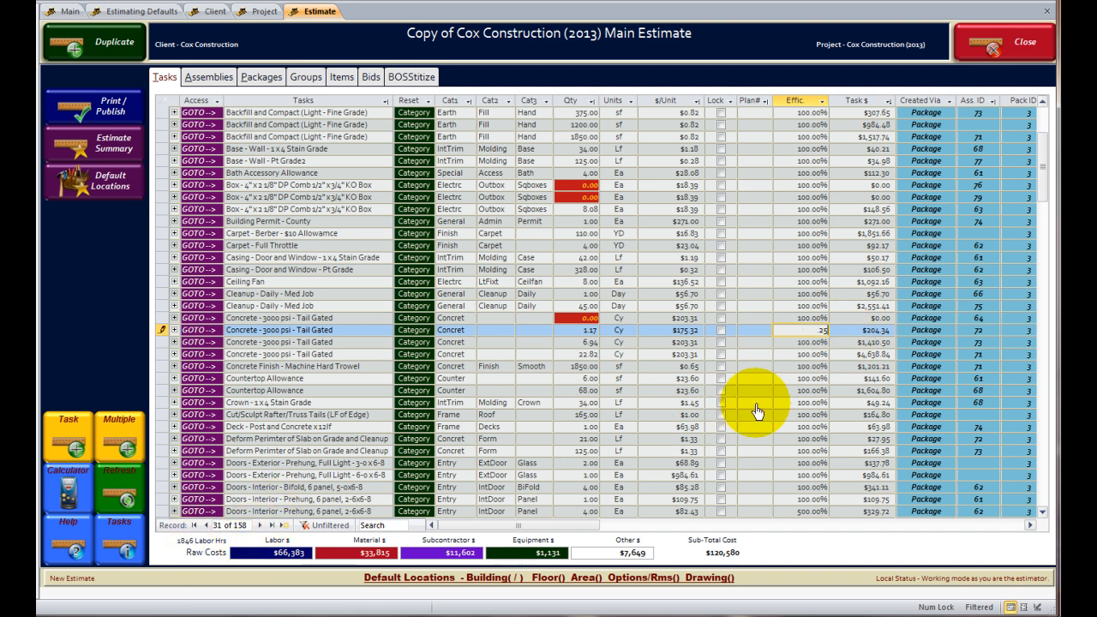
{"action": "key", "text": "Tab"}
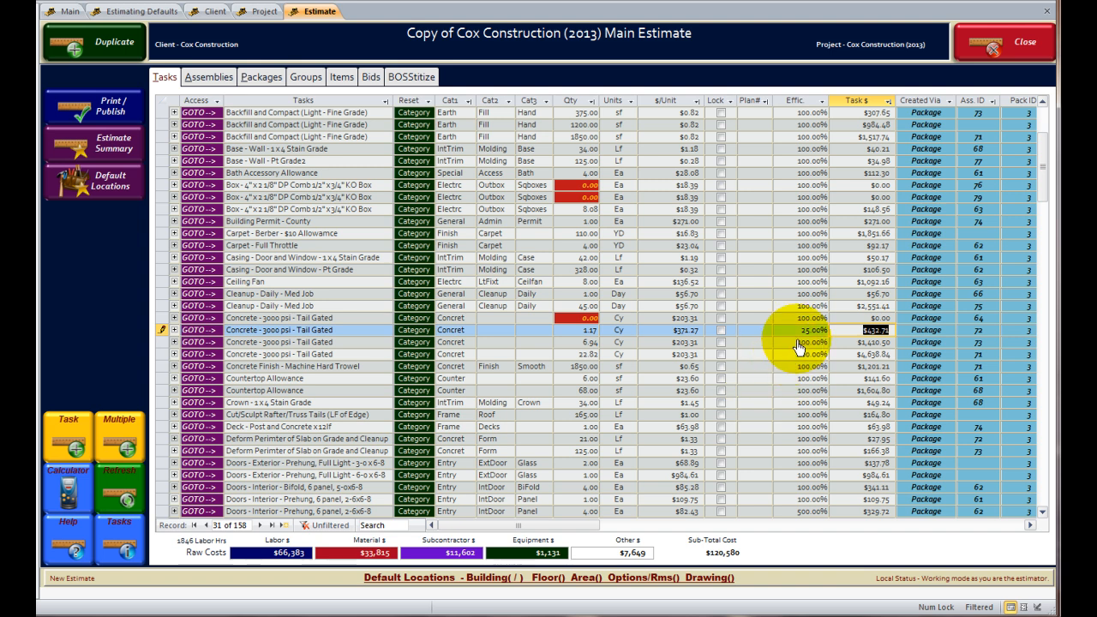
{"action": "left_click", "coordinate": [800, 293]}
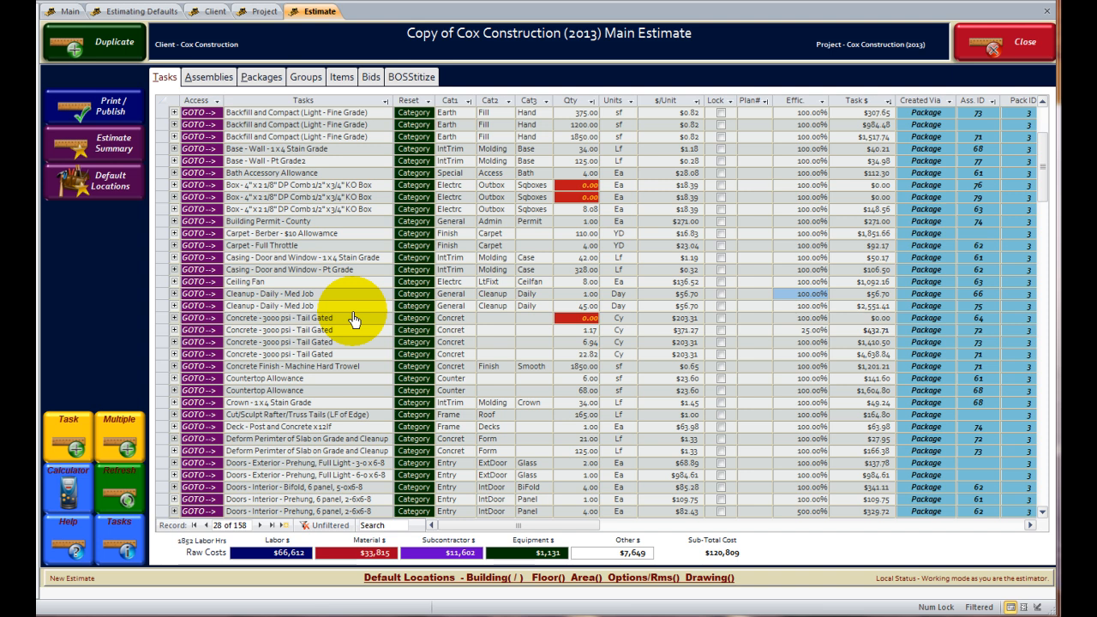
Go back to the main switchboard's company information page.
{"action": "left_click", "coordinate": [69, 13]}
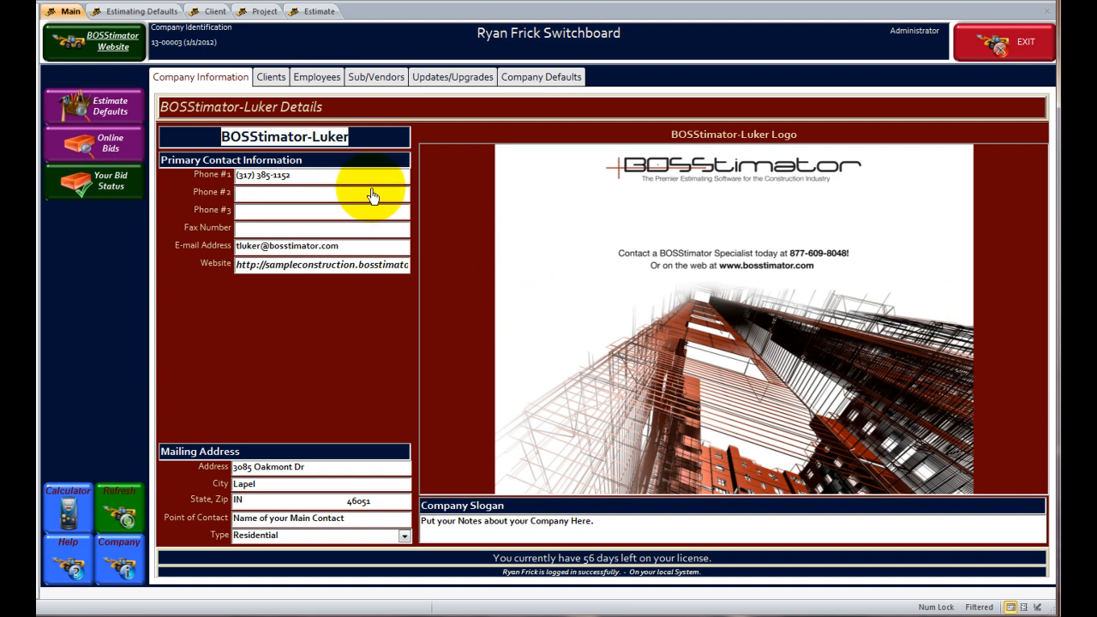
Open the Cox Construction client and its Cox Construction (2013) project.
{"action": "left_click", "coordinate": [259, 82]}
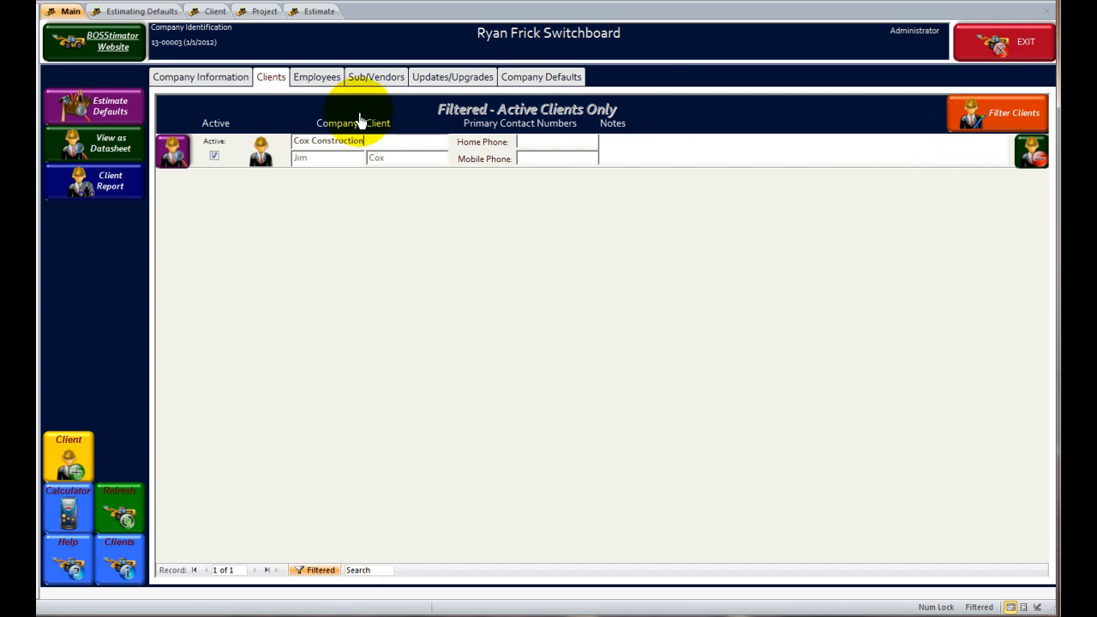
{"action": "left_click", "coordinate": [181, 155]}
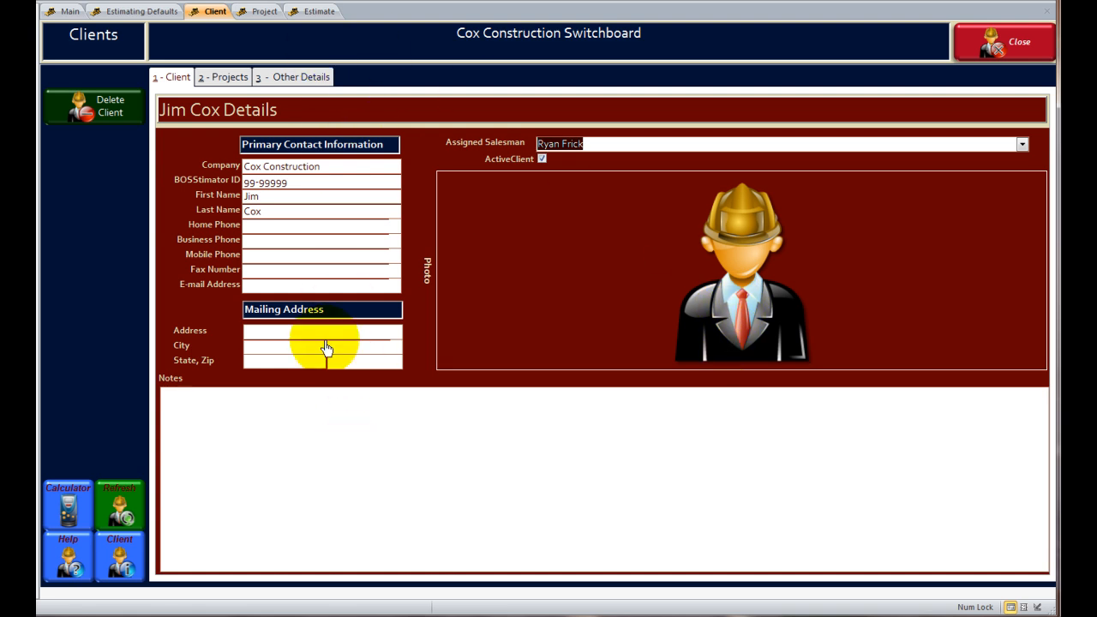
{"action": "left_click", "coordinate": [222, 78]}
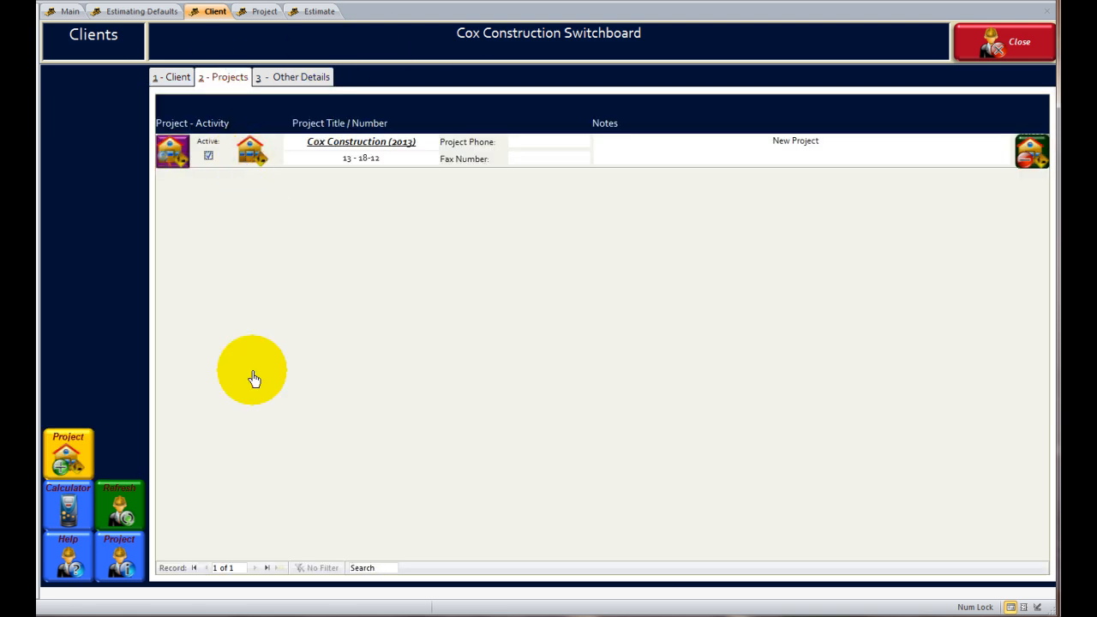
{"action": "left_click", "coordinate": [174, 153]}
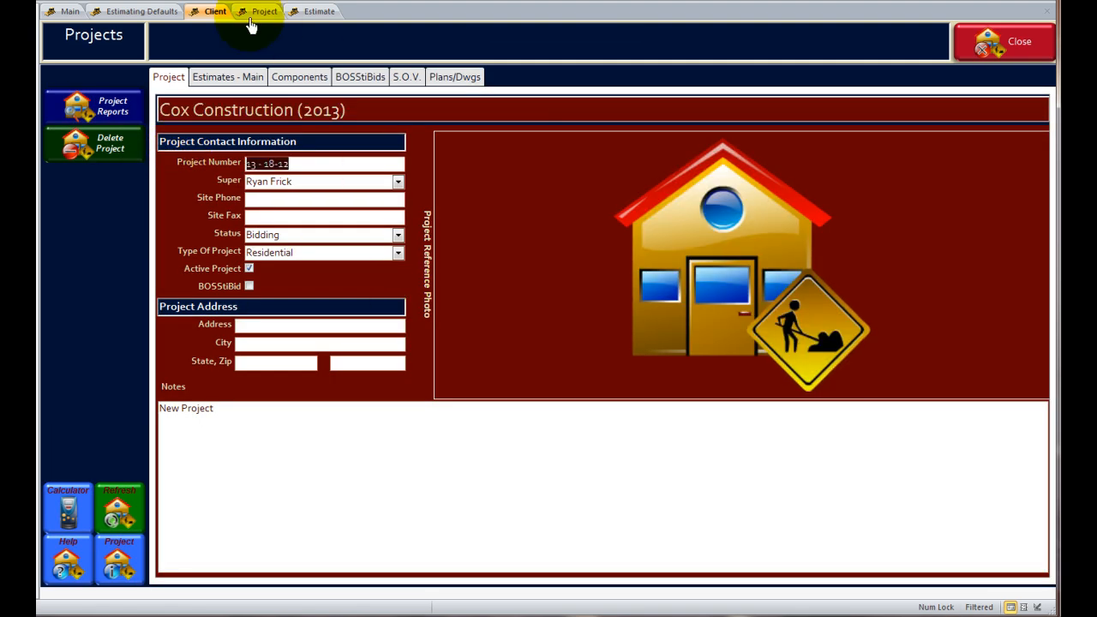
Open the Copy of Cox Construction (2013) Main Estimate from the project's estimates, then start Duplicate Estimate.
{"action": "left_click", "coordinate": [245, 15]}
{"action": "left_click", "coordinate": [224, 77]}
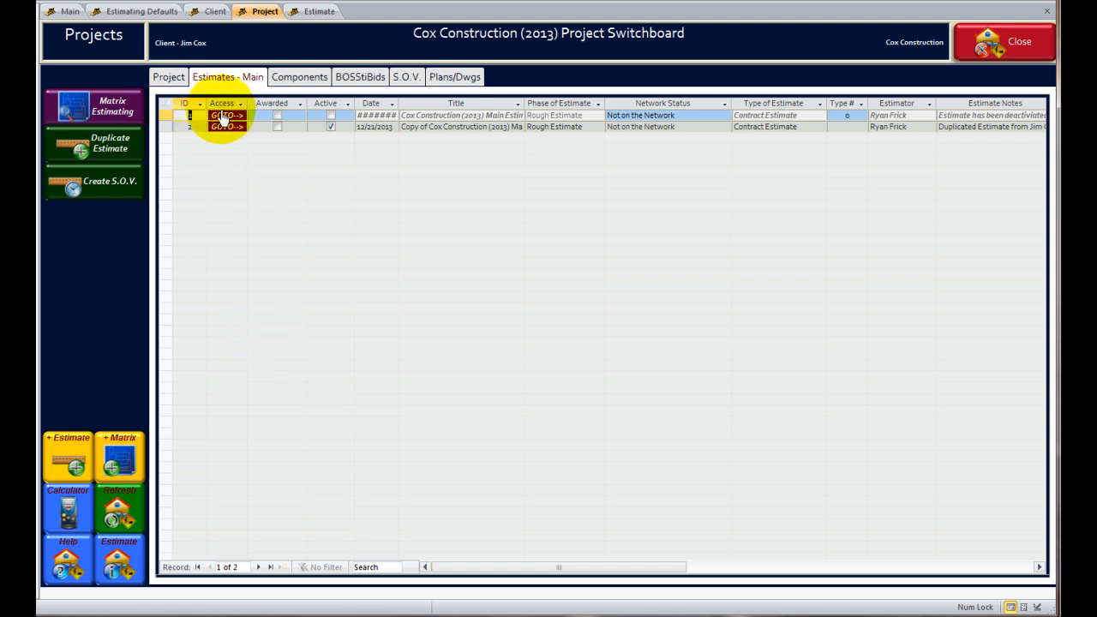
{"action": "left_click", "coordinate": [225, 127]}
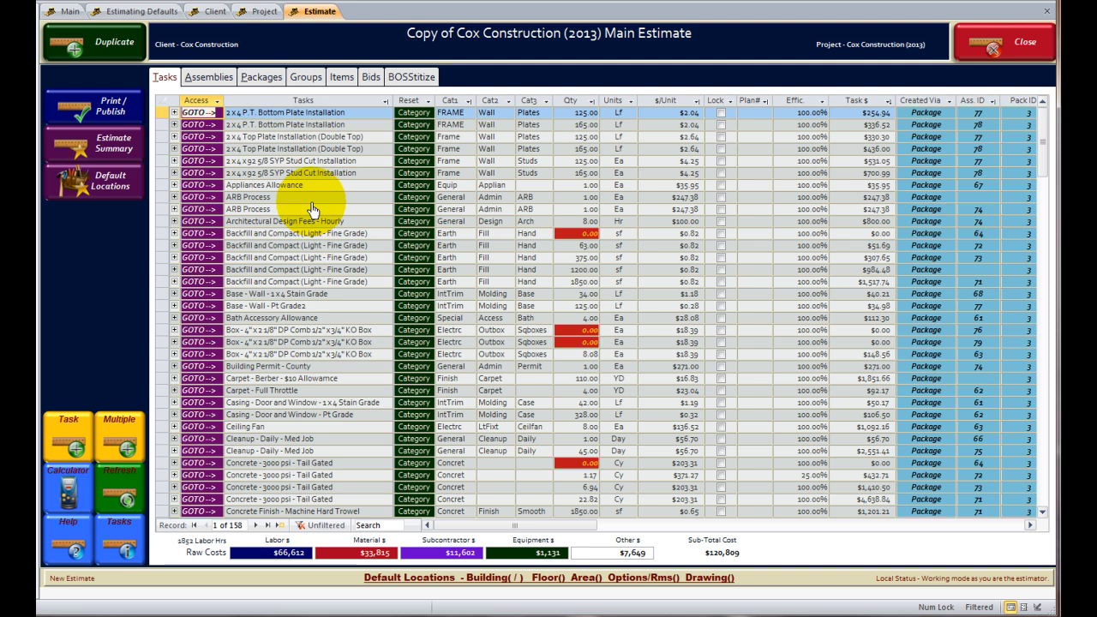
{"action": "left_click", "coordinate": [263, 14]}
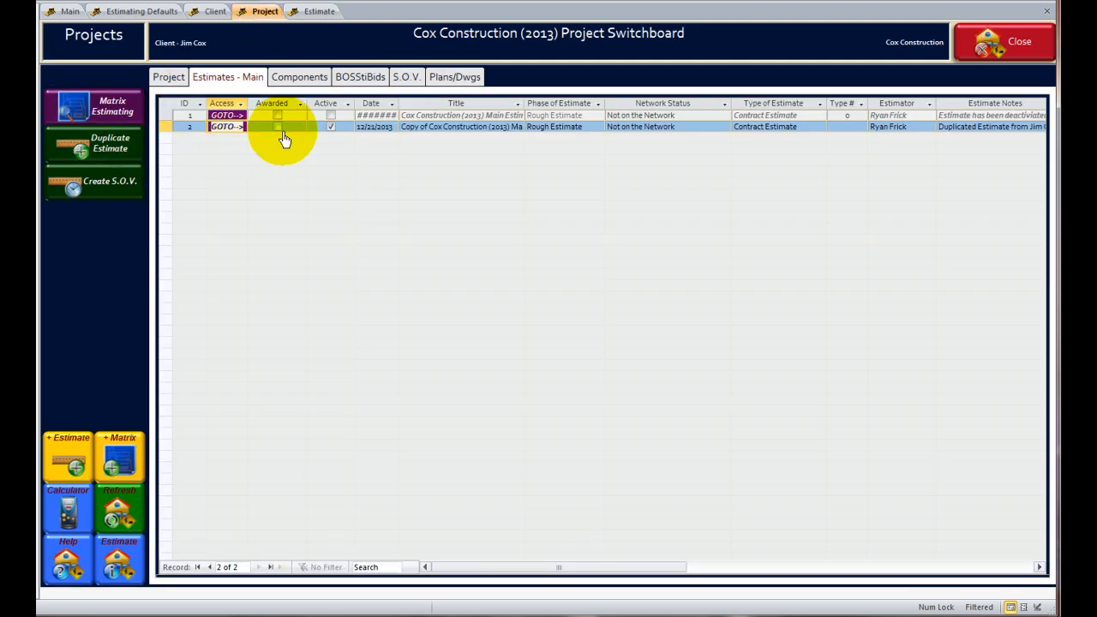
{"action": "left_click", "coordinate": [100, 155]}
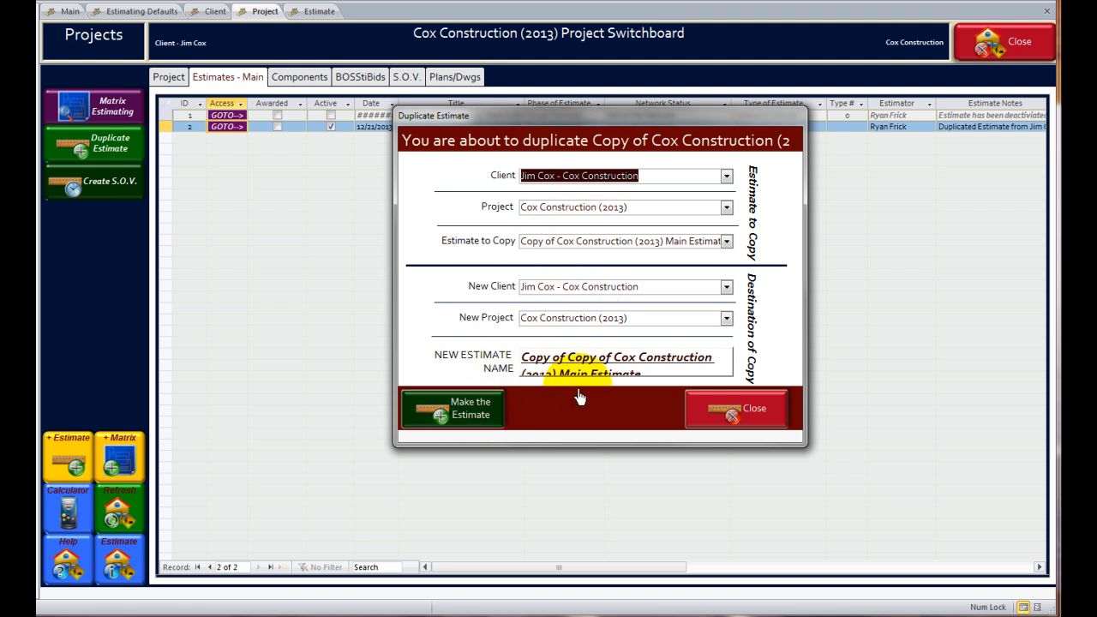
Close the Duplicate Estimate form and return to the estimate copy's 158-task grid.
{"action": "left_click", "coordinate": [732, 414]}
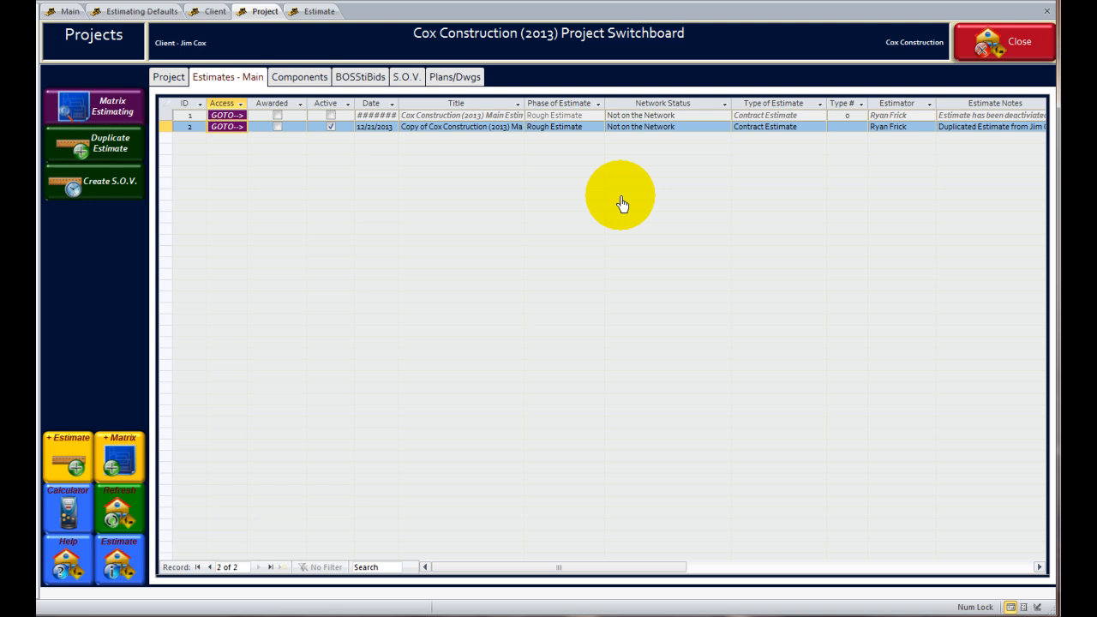
{"action": "left_click", "coordinate": [319, 12]}
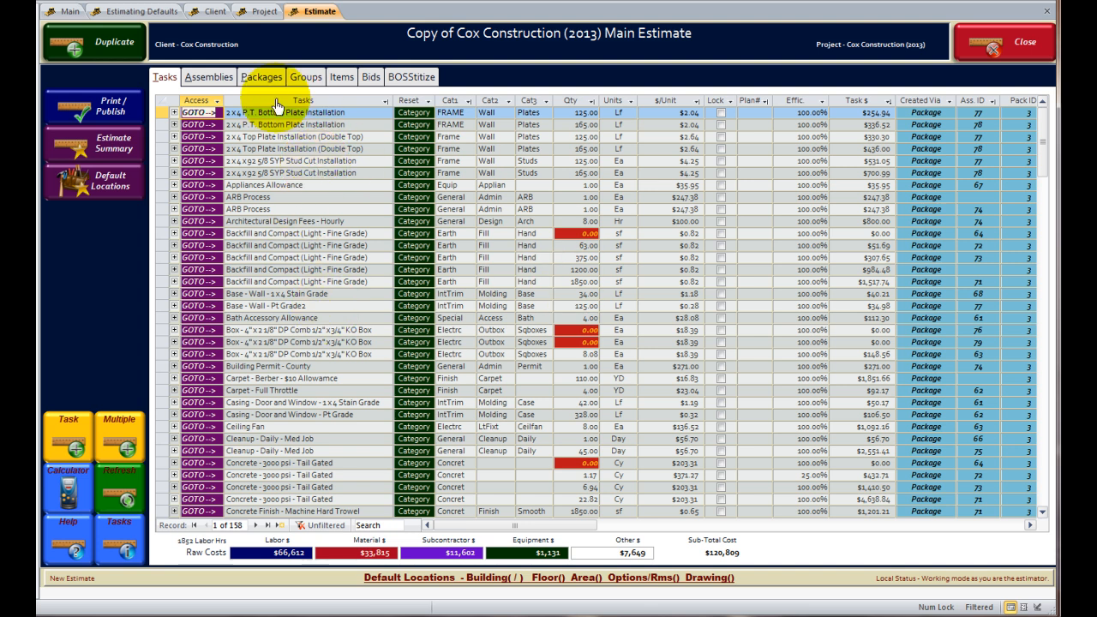
Look over the estimate's 510 line items, then view its empty Bids list.
{"action": "left_click", "coordinate": [330, 85]}
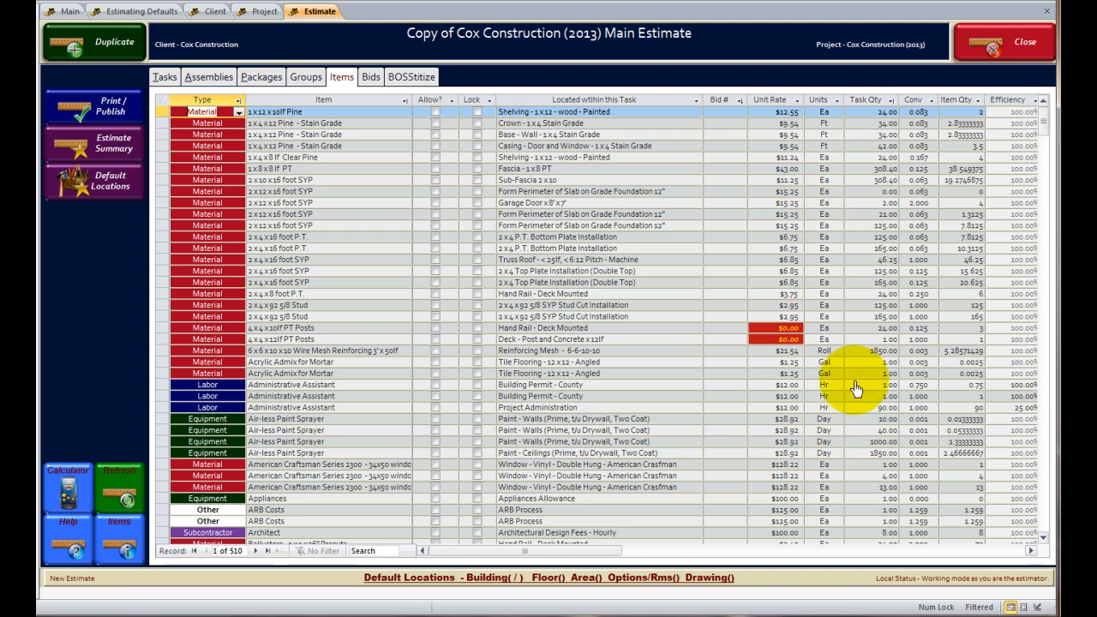
{"action": "left_click", "coordinate": [370, 78]}
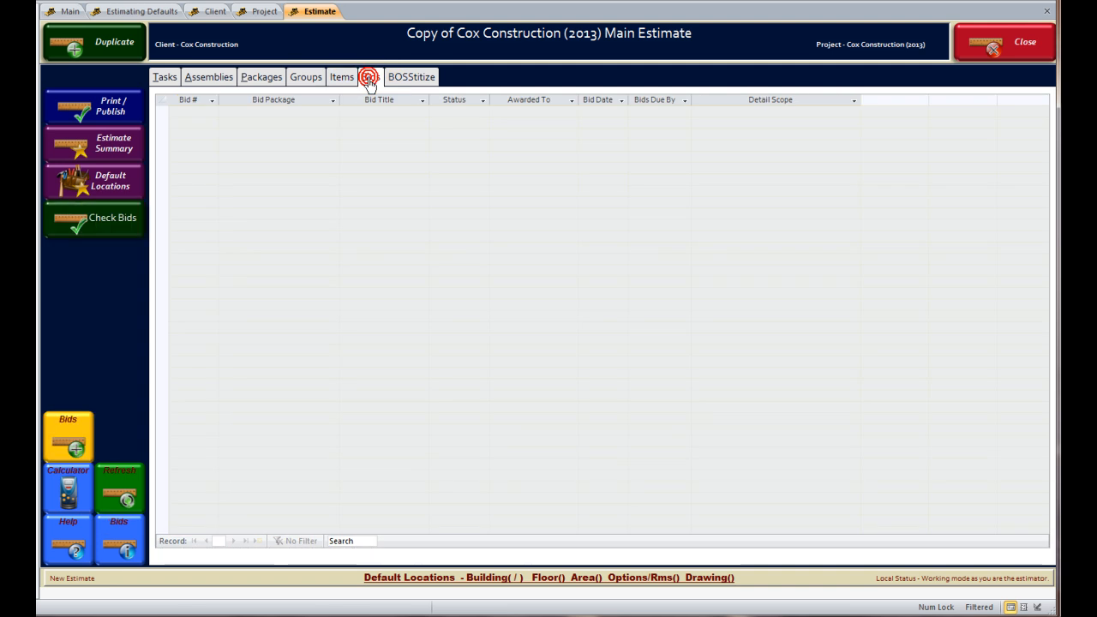
Add a new bid using the Framing bid package and open its package details.
{"action": "left_click", "coordinate": [75, 430]}
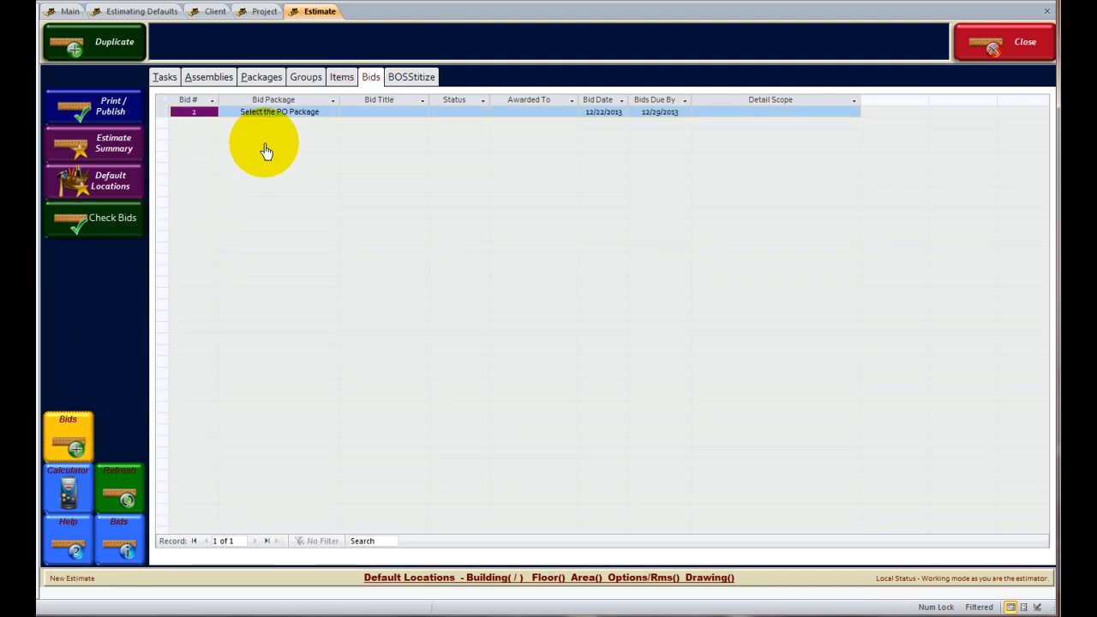
{"action": "left_click", "coordinate": [261, 113]}
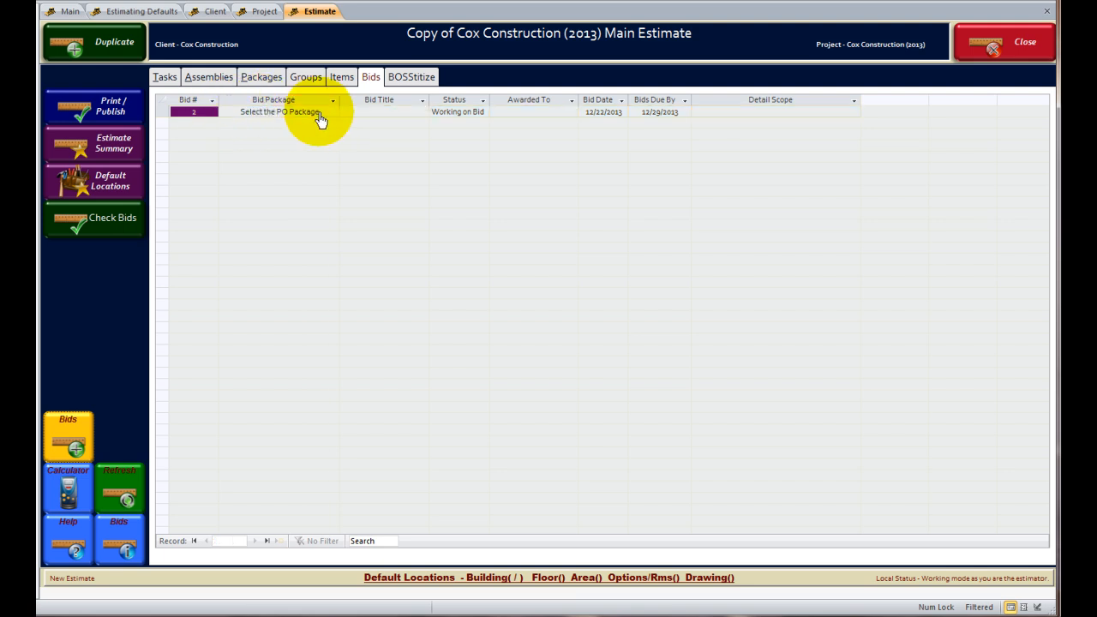
{"action": "left_click", "coordinate": [331, 113]}
{"action": "left_click", "coordinate": [257, 230]}
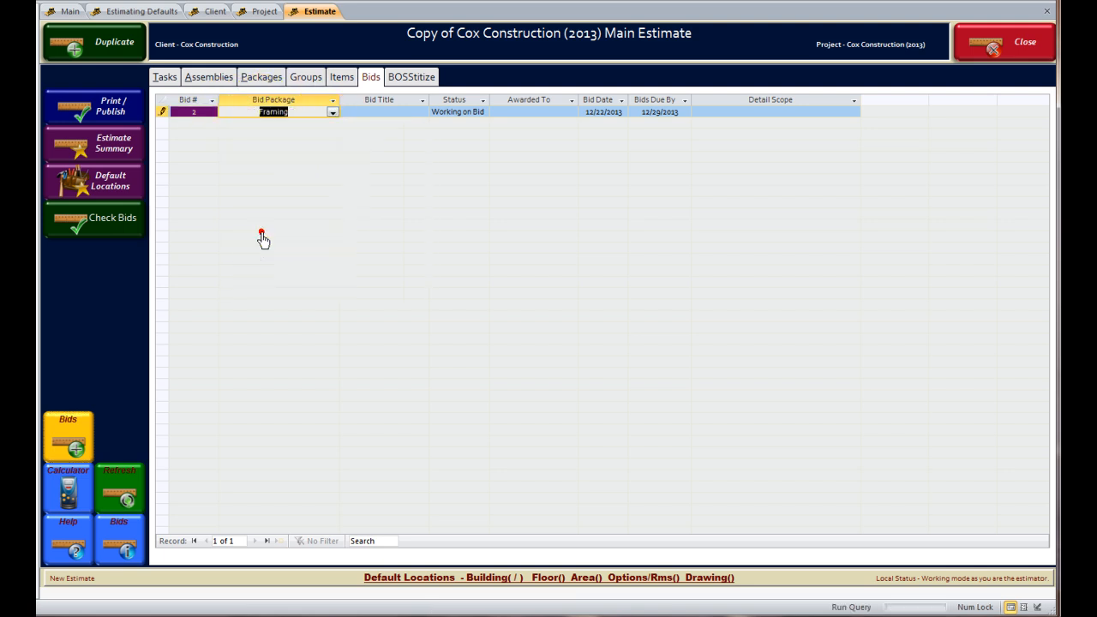
{"action": "left_click", "coordinate": [196, 114]}
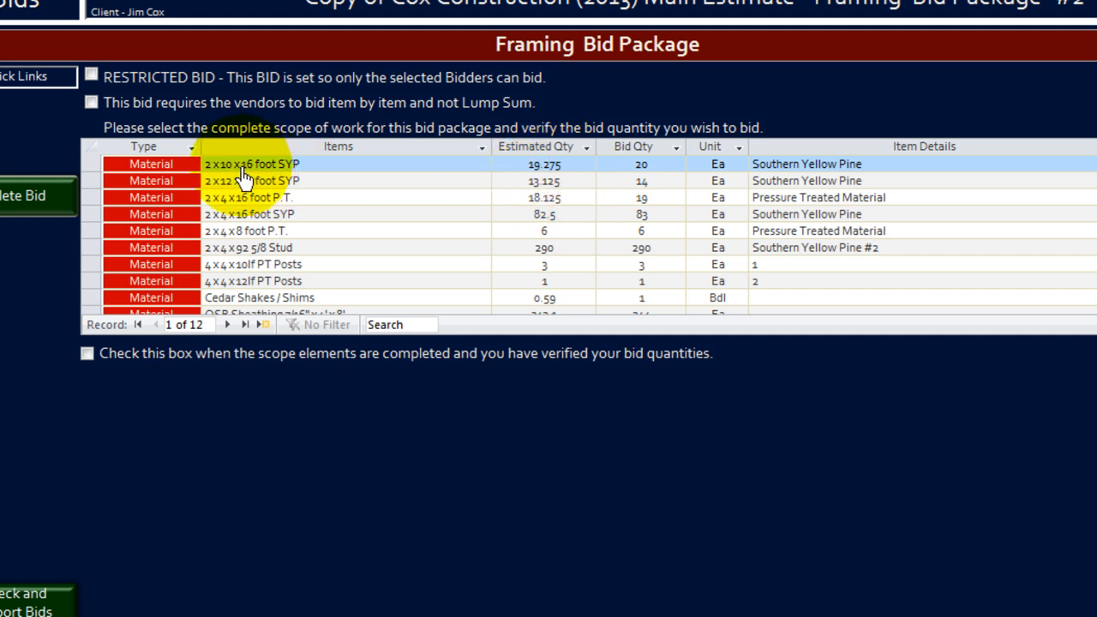
Change the 2x10x16 foot SYP bid quantity from 20 to 22.
{"action": "left_click", "coordinate": [622, 170]}
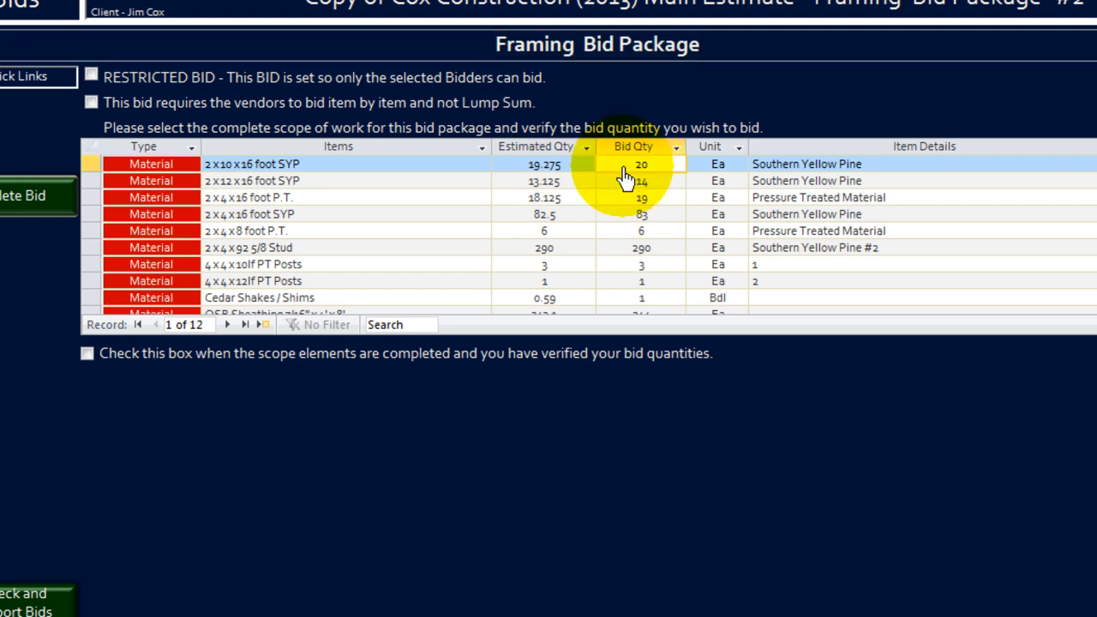
{"action": "double_click", "coordinate": [629, 166]}
{"action": "type", "text": "22"}
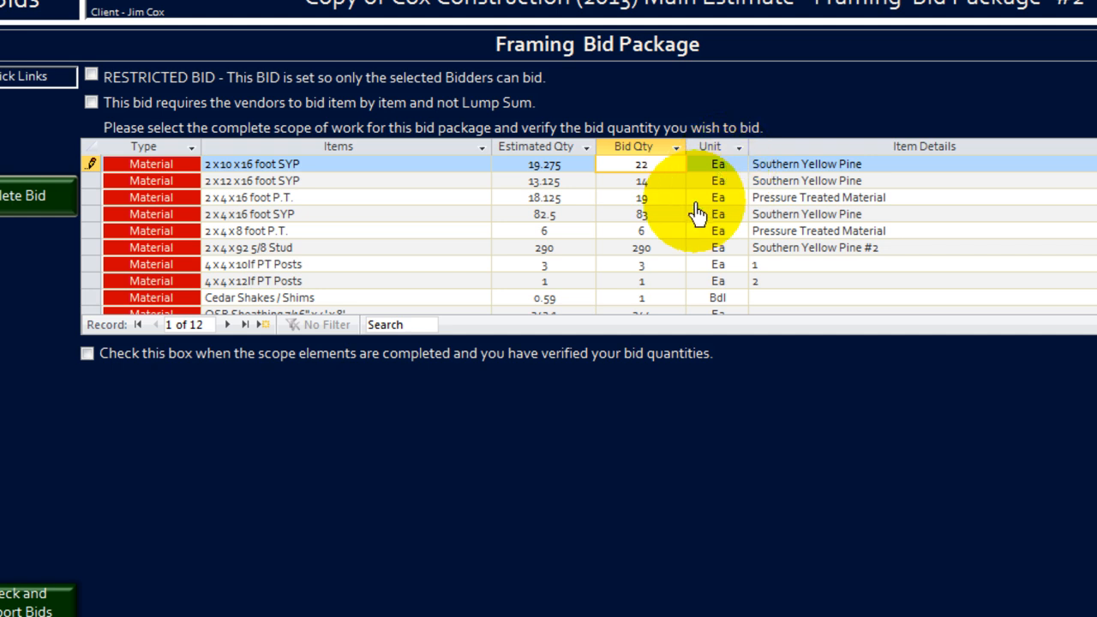
{"action": "left_click", "coordinate": [670, 235]}
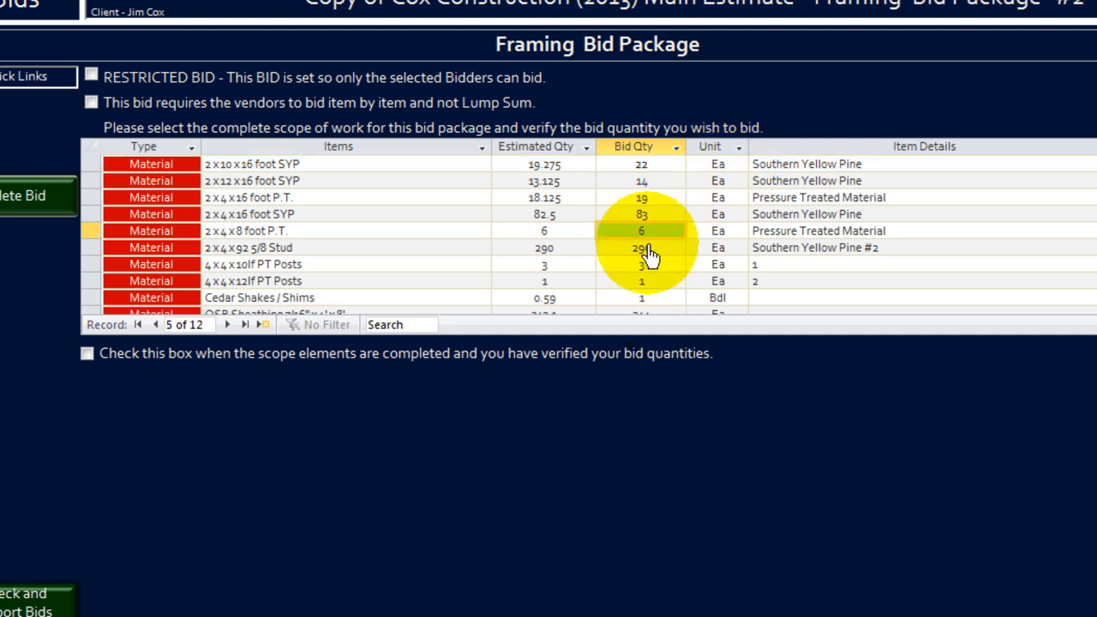
{"action": "scroll", "coordinate": [652, 296], "scroll_direction": "down", "scroll_amount": 2}
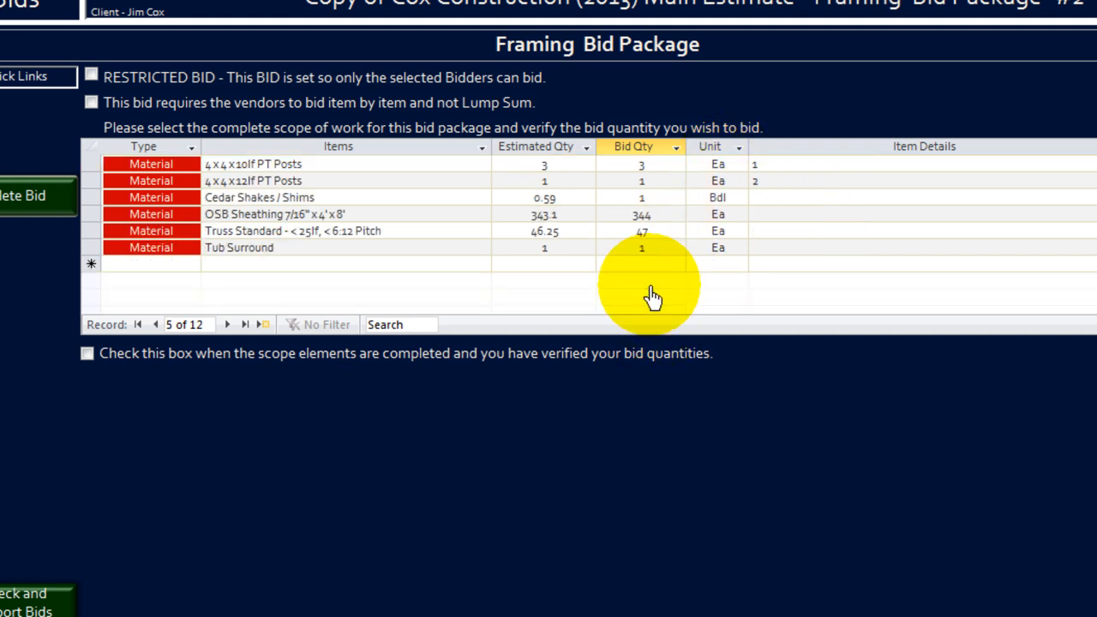
{"action": "left_click", "coordinate": [478, 266]}
{"action": "left_click", "coordinate": [481, 268]}
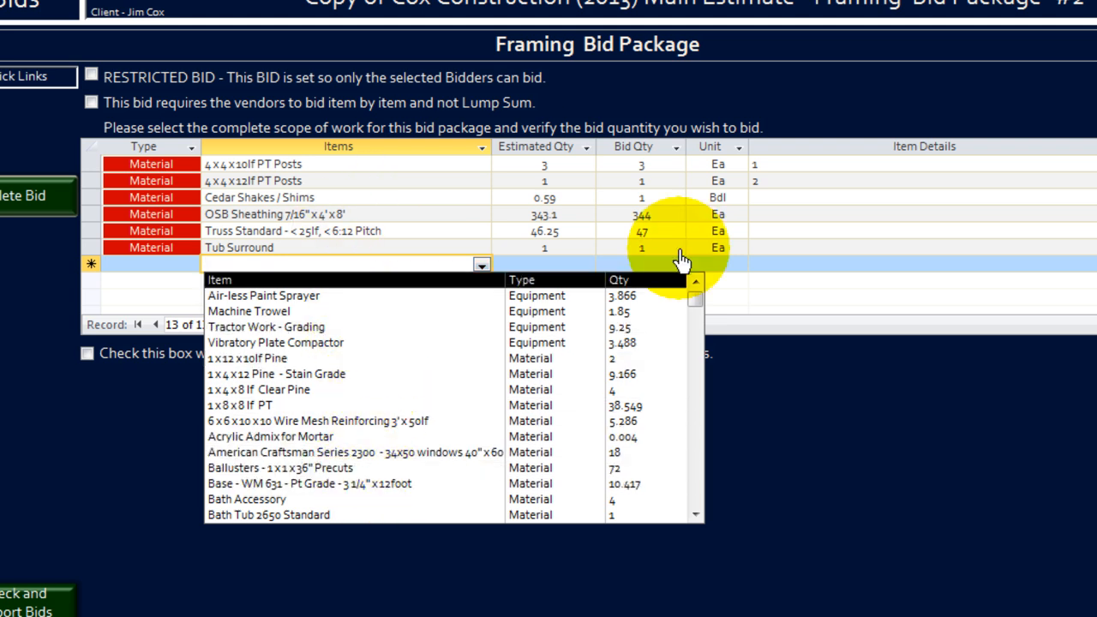
{"action": "left_click", "coordinate": [118, 429]}
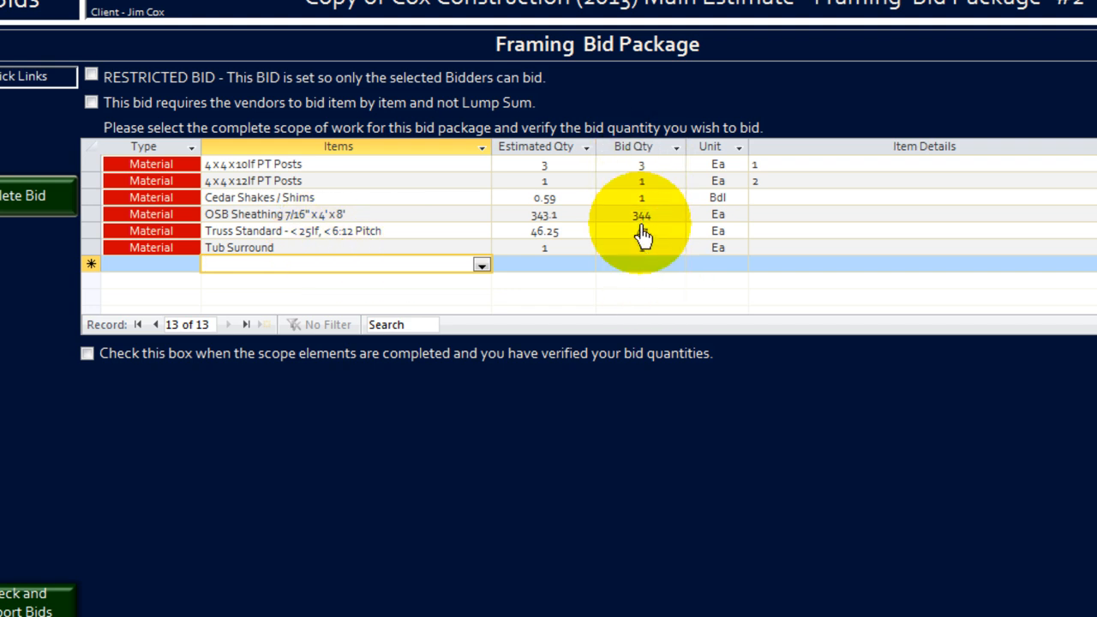
Set the 2x4x16 foot P.T. bid quantity to 25 and close the Framing bid package.
{"action": "scroll", "coordinate": [644, 238], "scroll_direction": "up", "scroll_amount": 2}
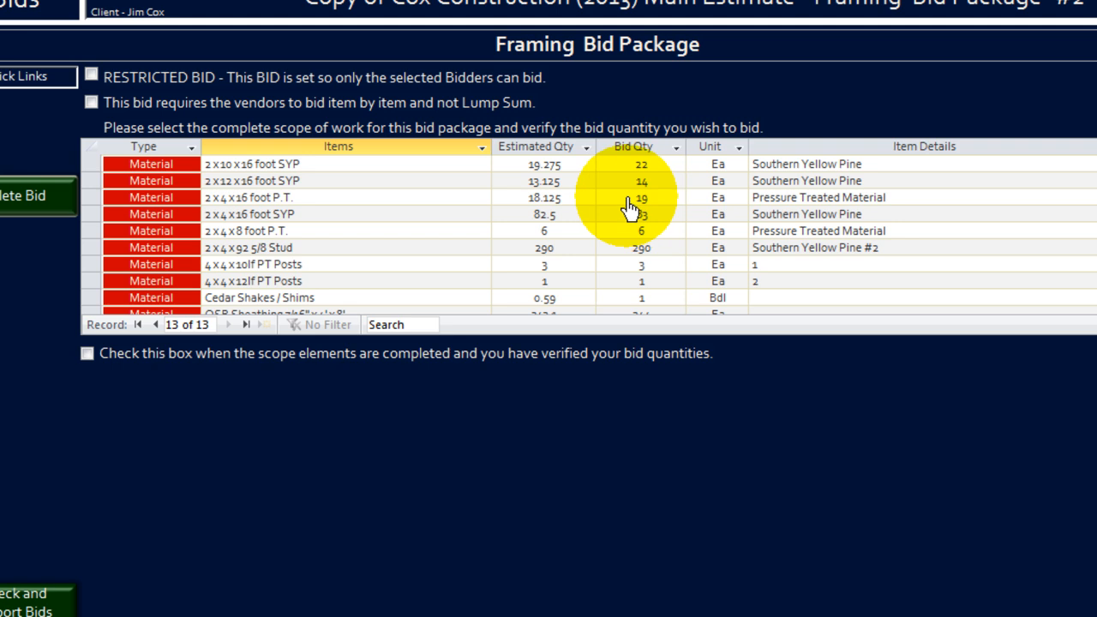
{"action": "left_click", "coordinate": [632, 197]}
{"action": "type", "text": "25"}
{"action": "left_click", "coordinate": [642, 215]}
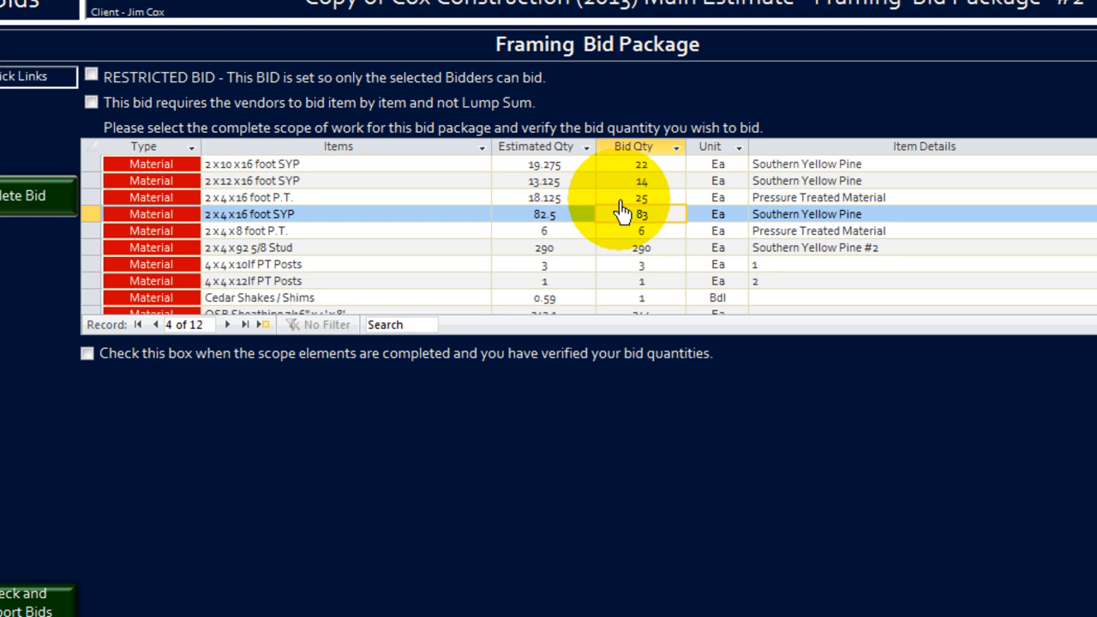
{"action": "left_click", "coordinate": [368, 1]}
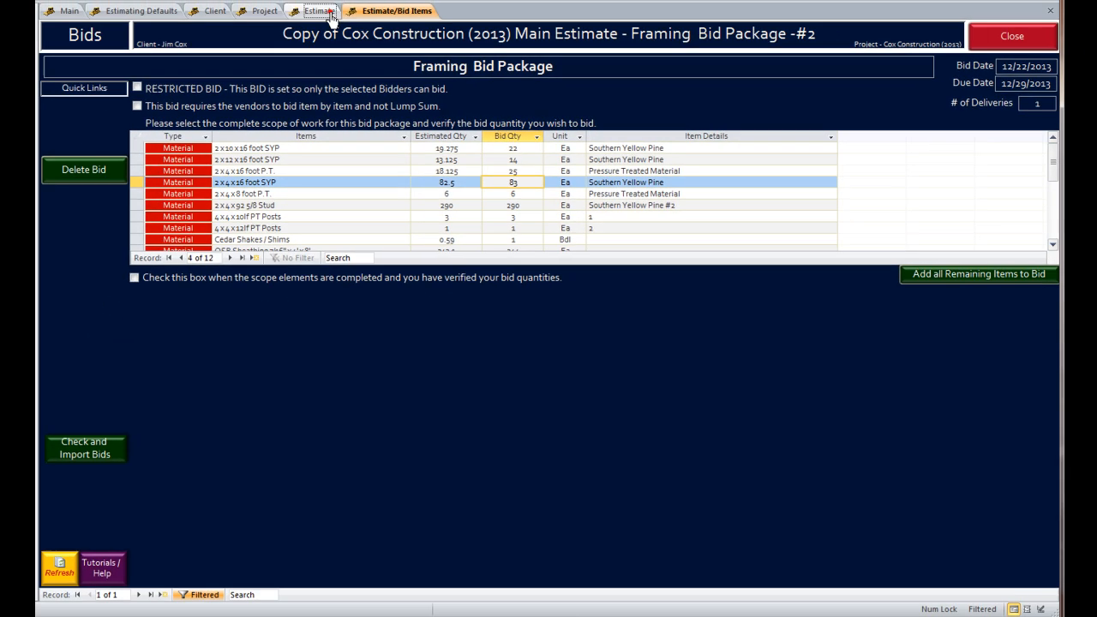
Return to the estimate's Bids list showing the Framing Bid Package as Working on Bid.
{"action": "left_click", "coordinate": [320, 11]}
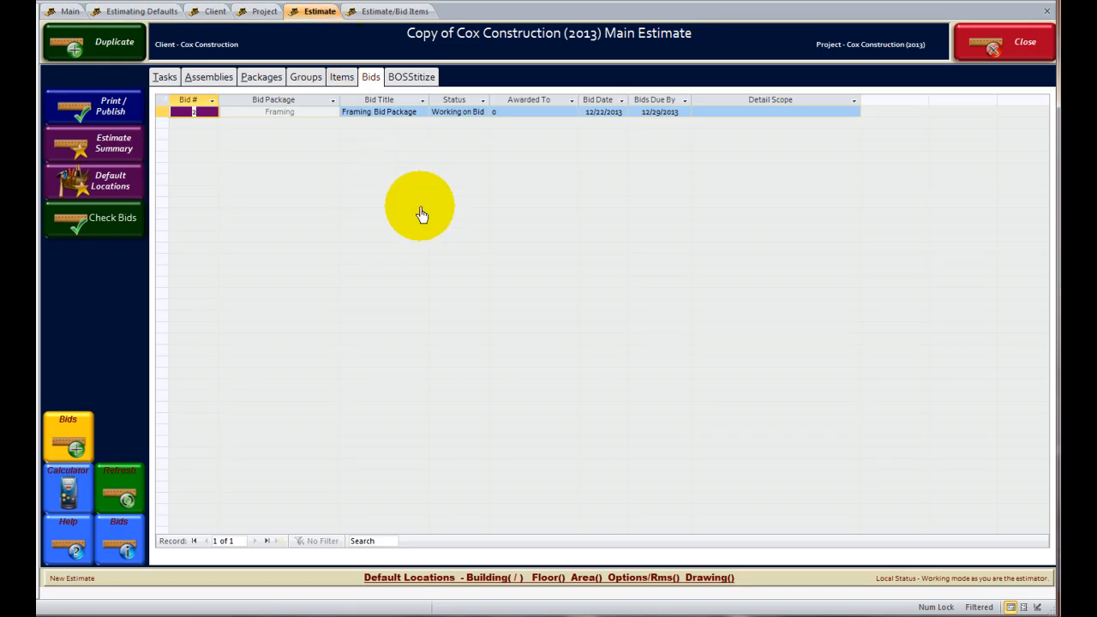